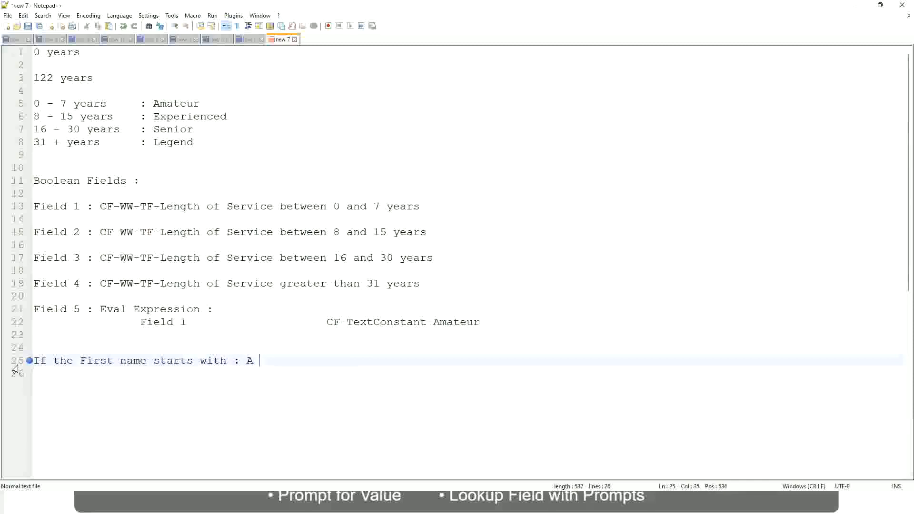
Complete the first-name rule on line 25 with the range A - G and the label "A Listers".
{"action": "type", "text": "- G"}
{"action": "type", "text": ": "}
{"action": "type", "text": "A II"}
{"action": "key", "text": "BackSpace"}
{"action": "key", "text": "BackSpace"}
{"action": "type", "text": "Listers"}
{"action": "key", "text": "BackSpace"}
{"action": "key", "text": "ctrl+Left"}
{"action": "key", "text": "ctrl+Left"}
{"action": "type", "text": "\"\""}
{"action": "key", "text": "Right"}
{"action": "key", "text": "Left"}
{"action": "key", "text": "BackSpace"}
{"action": "key", "text": "End"}
{"action": "key", "text": "Return"}
{"action": "type", "text": "\""}
{"action": "key", "text": "BackSpace"}
{"action": "key", "text": "BackSpace"}
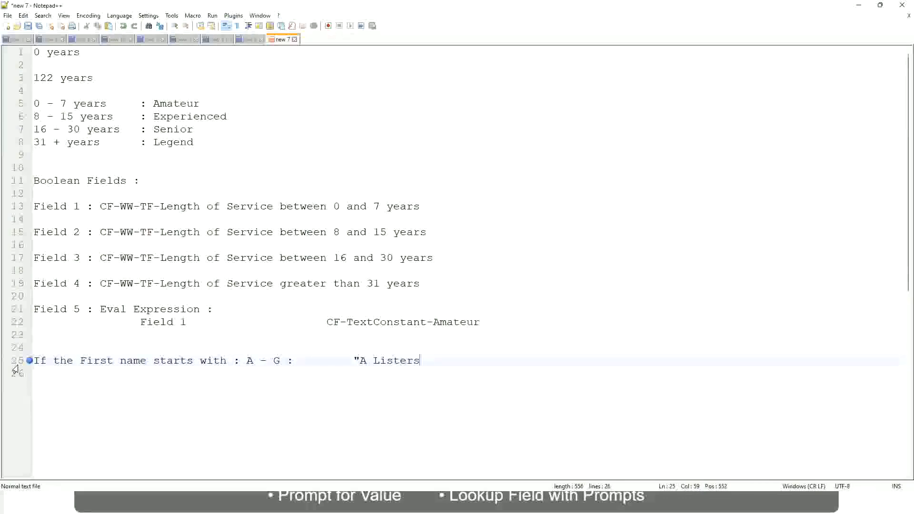
{"action": "type", "text": "\""}
Add a second rule line giving the range H - P the label "His Majesty", aligned with the line above.
{"action": "key", "text": "Return"}
{"action": "type", "text": "B"}
{"action": "key", "text": "BackSpace"}
{"action": "type", "text": "H -"}
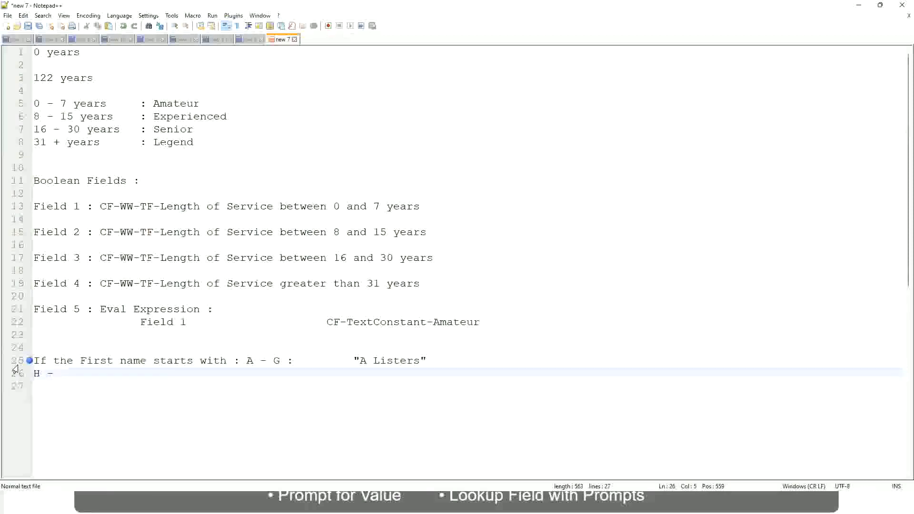
{"action": "type", "text": "P"}
{"action": "key", "text": "Tab"}
{"action": "key", "text": "Tab"}
{"action": "key", "text": "Tab"}
{"action": "key", "text": "Tab"}
{"action": "key", "text": "Tab"}
{"action": "key", "text": "Tab"}
{"action": "key", "text": "Tab"}
{"action": "key", "text": "Tab"}
{"action": "key", "text": "Tab"}
{"action": "type", "text": ":"}
{"action": "key", "text": "Tab"}
{"action": "key", "text": "Tab"}
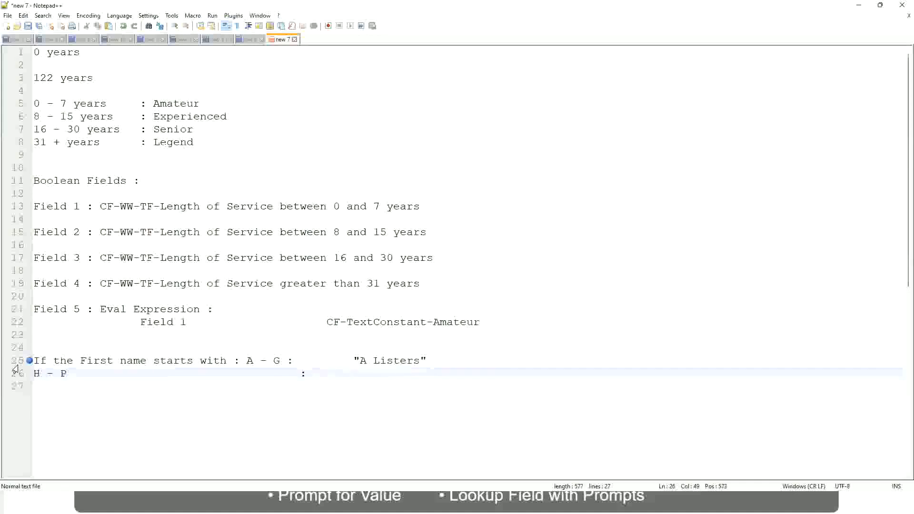
{"action": "type", "text": "\"His Majesty"}
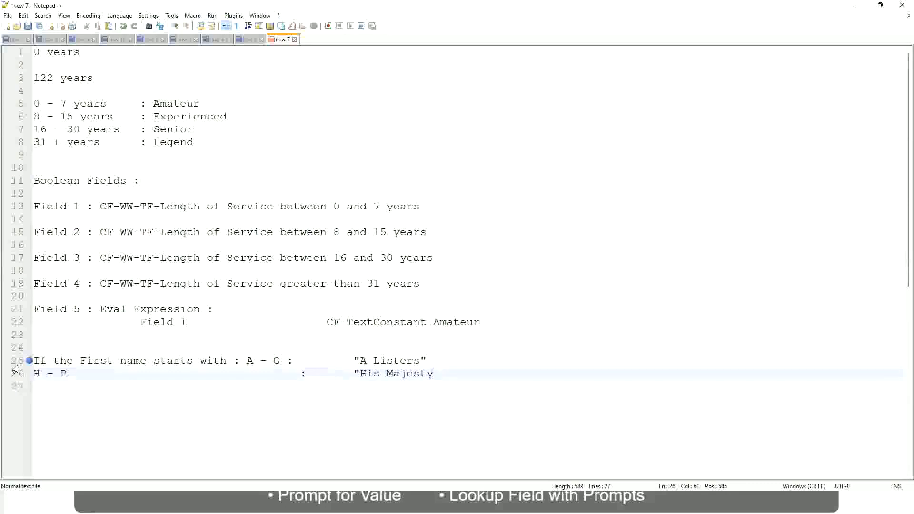
{"action": "type", "text": "\"\""}
{"action": "key", "text": "BackSpace"}
Add a third rule line giving the range L - Z the label "Lords", aligned with the lines above.
{"action": "key", "text": "Return"}
{"action": "type", "text": "I"}
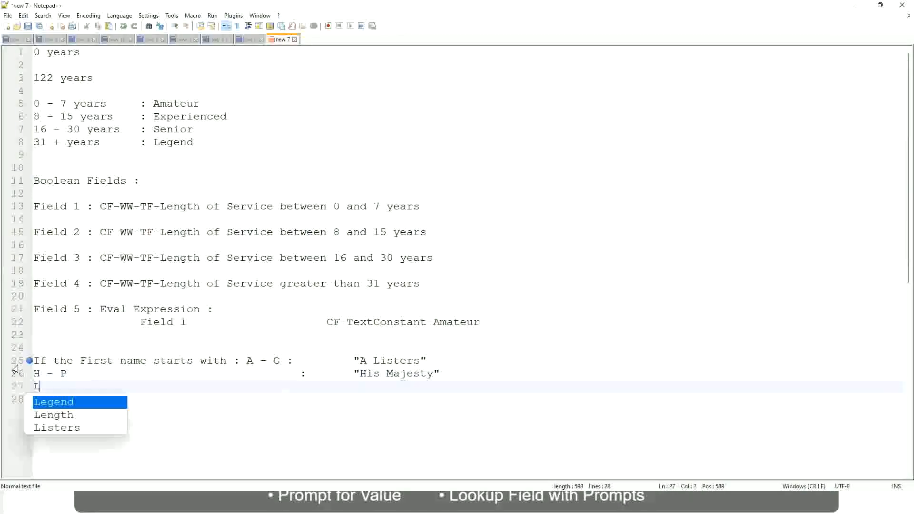
{"action": "type", "text": " - Z"}
{"action": "key", "text": "Tab"}
{"action": "key", "text": "Tab"}
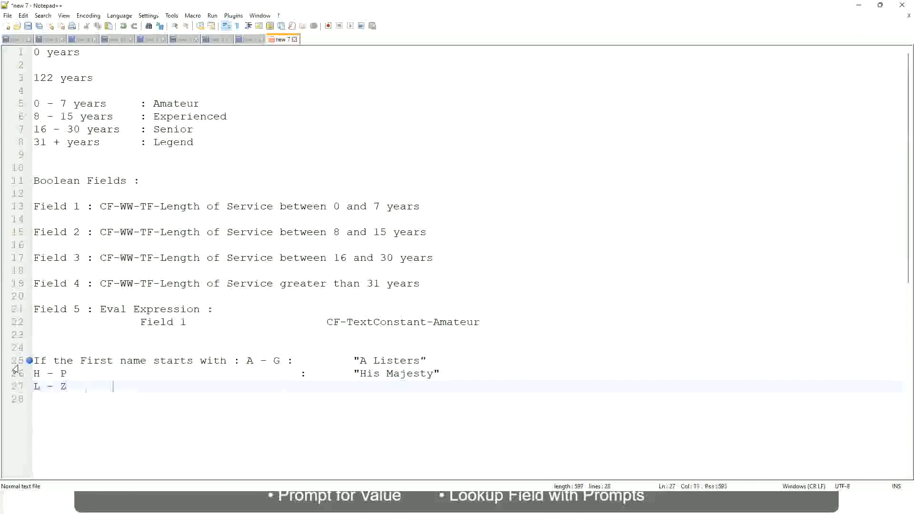
{"action": "key", "text": "Tab"}
{"action": "key", "text": "Tab"}
{"action": "key", "text": "Tab"}
{"action": "type", "text": ":       \"Lords\"\""}
{"action": "key", "text": "BackSpace"}
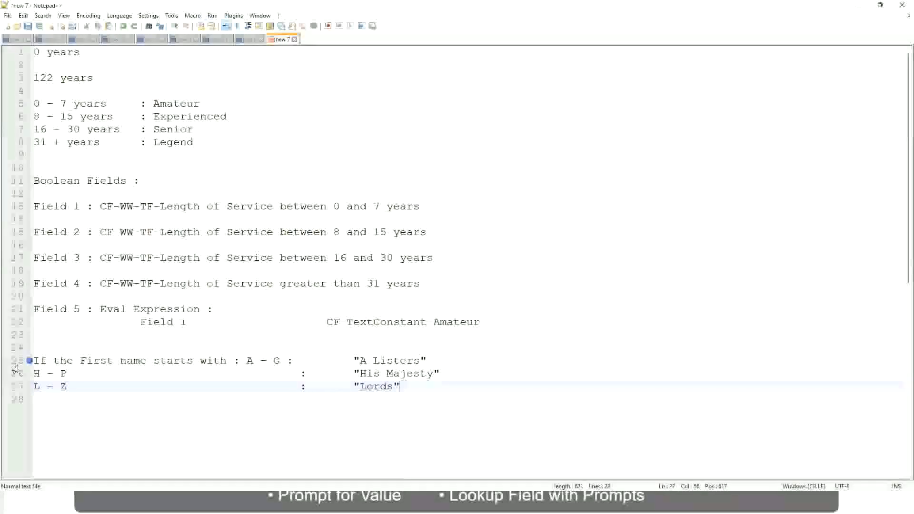
{"action": "left_click", "coordinate": [408, 388]}
{"action": "left_click_drag", "start_coordinate": [397, 387], "coordinate": [437, 361]}
{"action": "left_click", "coordinate": [376, 361]}
{"action": "left_click", "coordinate": [412, 376]}
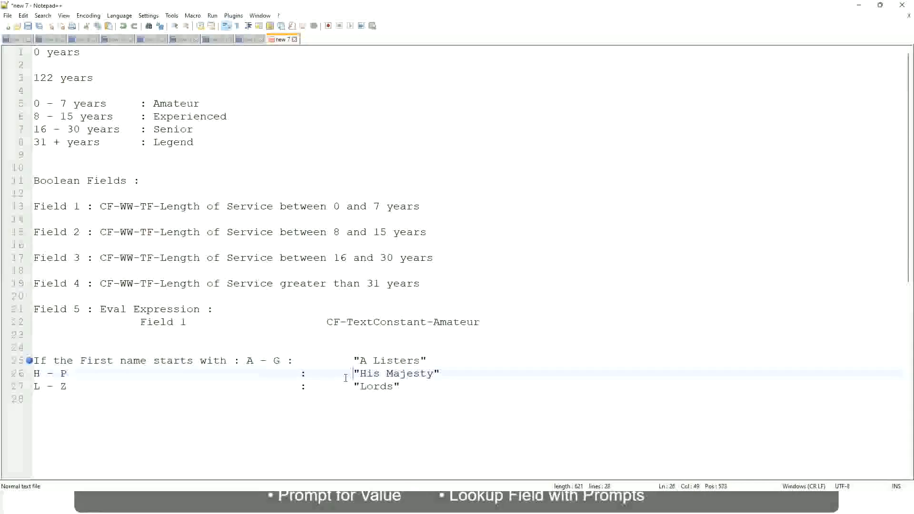
Replace all three first-name rule lines with a new line starting with "If".
{"action": "left_click_drag", "start_coordinate": [419, 395], "coordinate": [32, 362]}
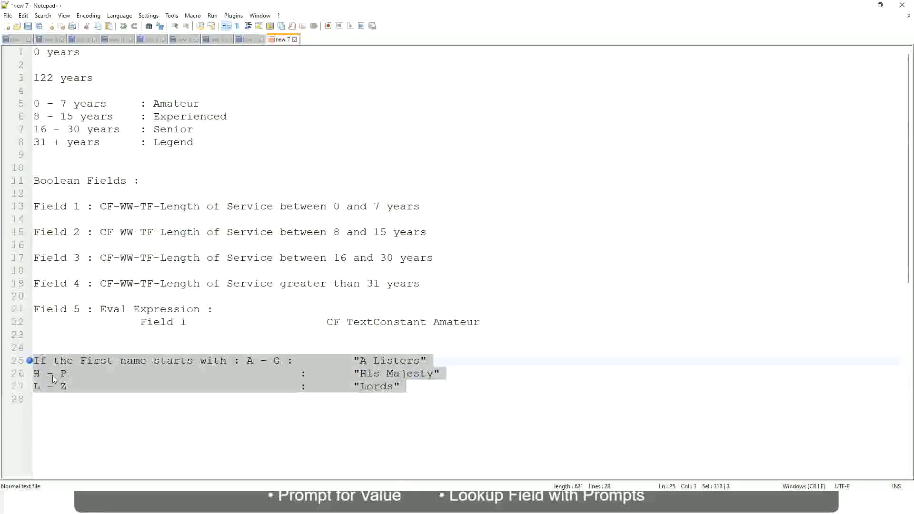
{"action": "type", "text": "If "}
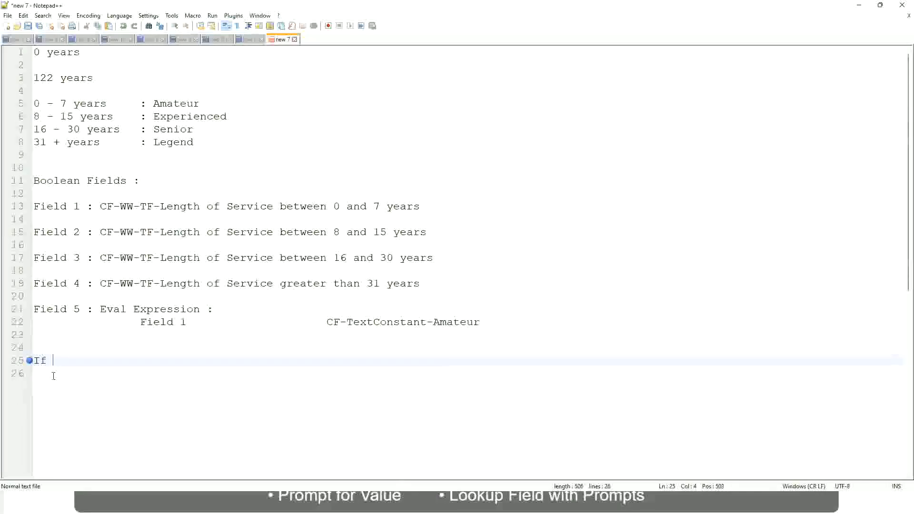
{"action": "type", "text": "Prior E"}
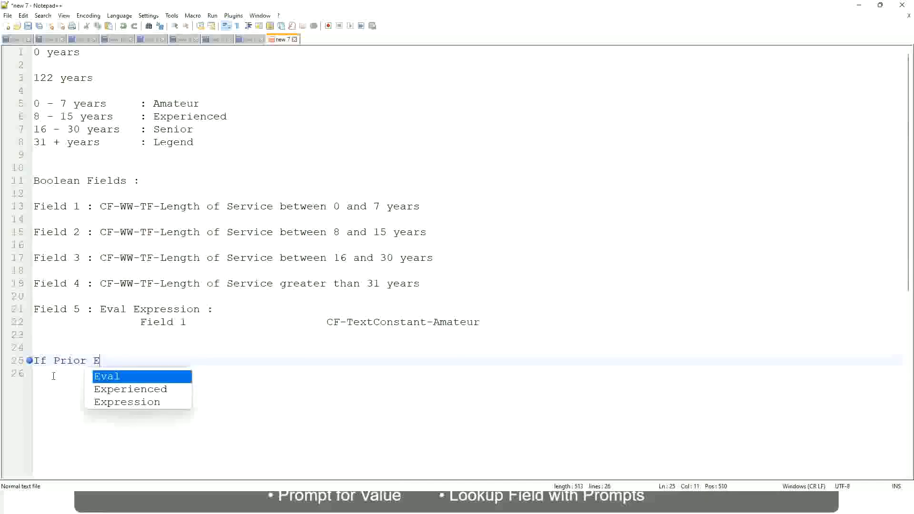
{"action": "type", "text": "xperience"}
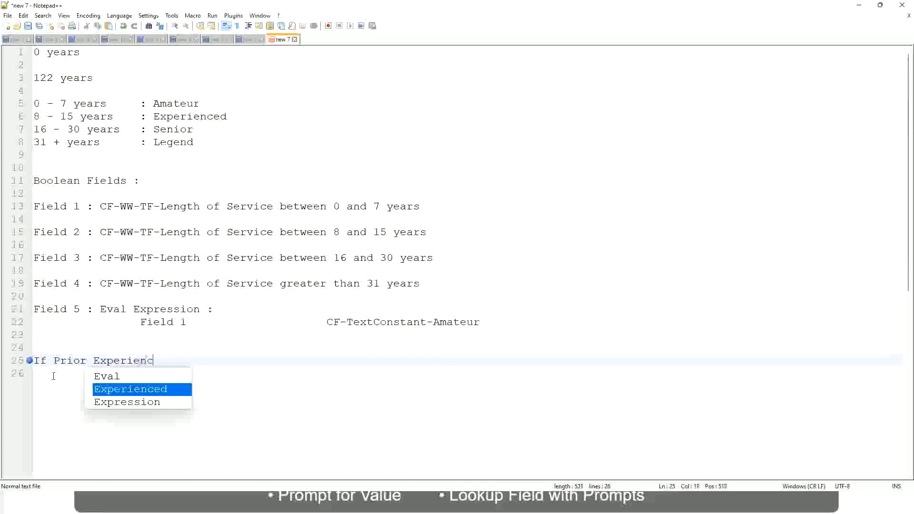
{"action": "key", "text": "BackSpace"}
{"action": "key", "text": "BackSpace"}
{"action": "key", "text": "BackSpace"}
{"action": "key", "text": "BackSpace"}
{"action": "key", "text": "BackSpace"}
{"action": "key", "text": "BackSpace"}
{"action": "key", "text": "BackSpace"}
{"action": "key", "text": "BackSpace"}
{"action": "key", "text": "BackSpace"}
{"action": "key", "text": "BackSpace"}
{"action": "key", "text": "BackSpace"}
{"action": "key", "text": "BackSpace"}
{"action": "key", "text": "BackSpace"}
{"action": "key", "text": "BackSpace"}
{"action": "key", "text": "BackSpace"}
{"action": "key", "text": "BackSpace"}
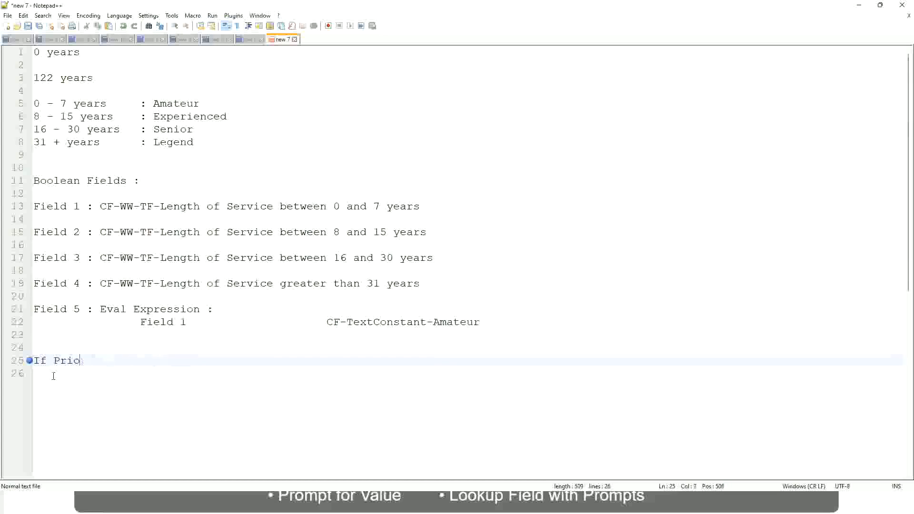
{"action": "type", "text": "Job Profile is "}
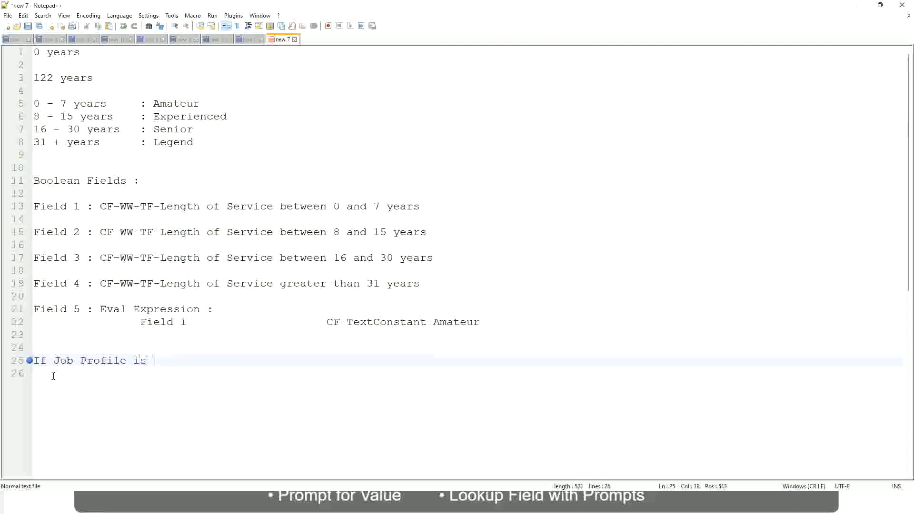
{"action": "type", "text": ": Manager"}
{"action": "key", "text": "BackSpace"}
{"action": "key", "text": "BackSpace"}
{"action": "key", "text": "BackSpace"}
{"action": "key", "text": "BackSpace"}
{"action": "key", "text": "BackSpace"}
{"action": "key", "text": "BackSpace"}
{"action": "key", "text": "BackSpace"}
{"action": "key", "text": "BackSpace"}
{"action": "key", "text": "BackSpace"}
{"action": "key", "text": "BackSpace"}
{"action": "key", "text": "BackSpace"}
{"action": "key", "text": "BackSpace"}
{"action": "key", "text": "BackSpace"}
{"action": "key", "text": "BackSpace"}
{"action": "key", "text": "BackSpace"}
{"action": "key", "text": "BackSpace"}
{"action": "key", "text": "BackSpace"}
{"action": "key", "text": "BackSpace"}
{"action": "key", "text": "BackSpace"}
{"action": "key", "text": "BackSpace"}
Complete the condition on line 25 as "If Management Level is Manager or Above".
{"action": "type", "text": "Manage"}
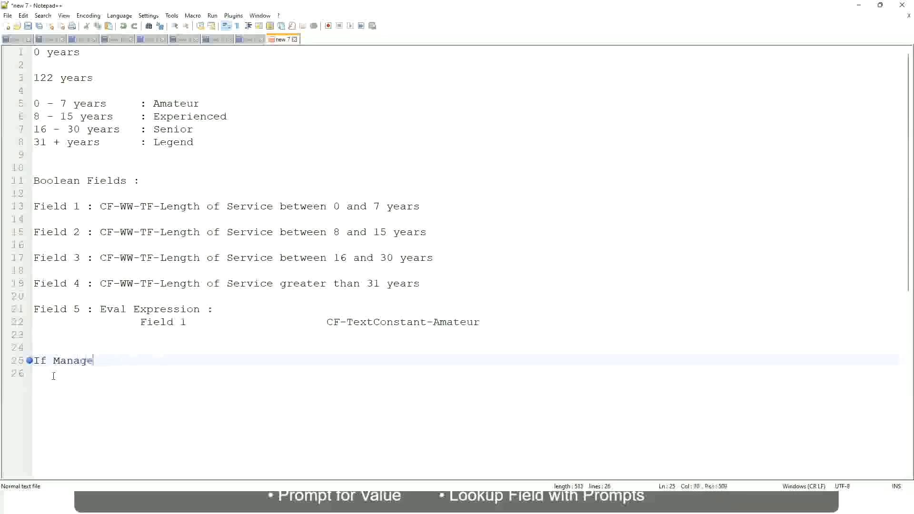
{"action": "type", "text": "ment Level is Manager "}
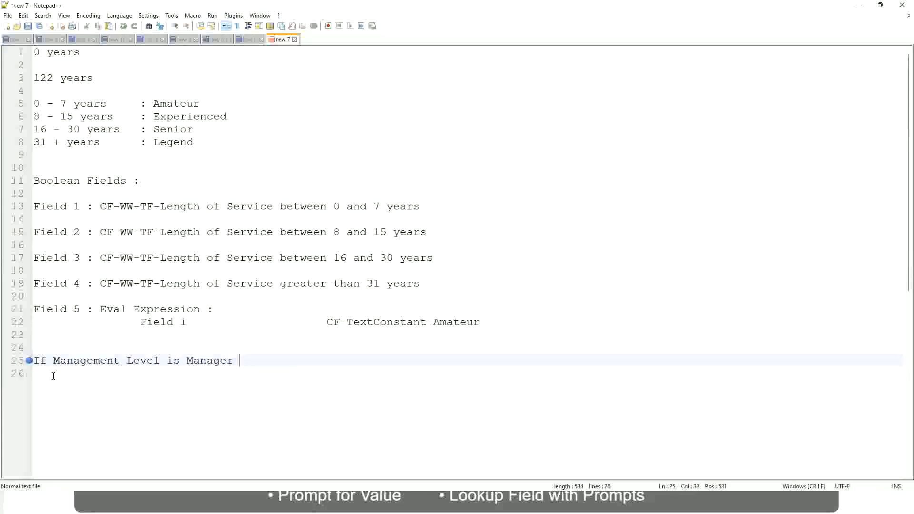
{"action": "type", "text": "or Above"}
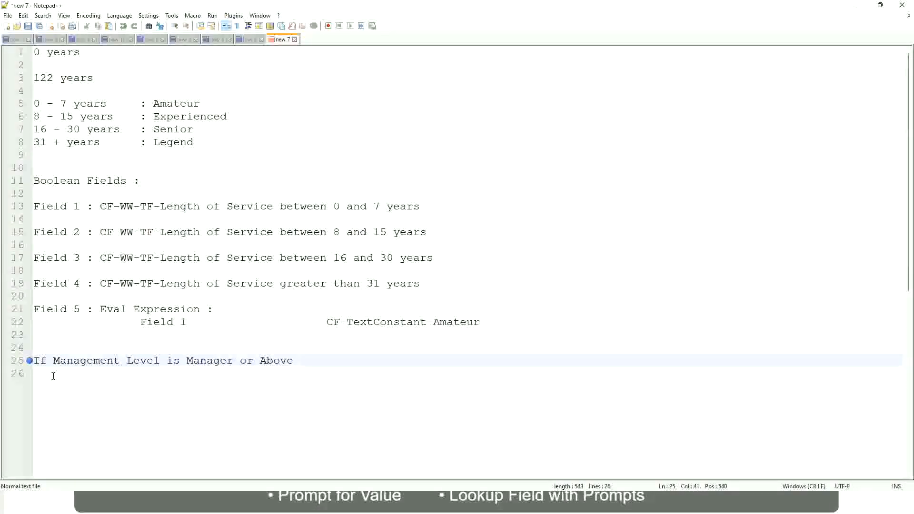
Add the spaced-out result "Proposed Allowance Plan : Car Allowance" to line 25 and begin line 26 with "If Management Level is".
{"action": "key", "text": "Tab"}
{"action": "key", "text": "Tab"}
{"action": "key", "text": "Tab"}
{"action": "key", "text": "Tab"}
{"action": "key", "text": "Tab"}
{"action": "type", "text": "Proposed"}
{"action": "type", "text": "Allowance "}
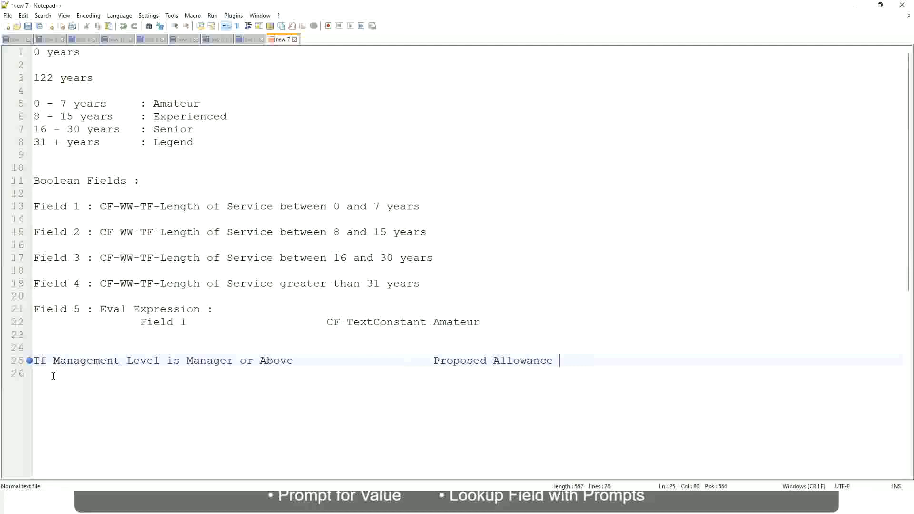
{"action": "type", "text": "Plan"}
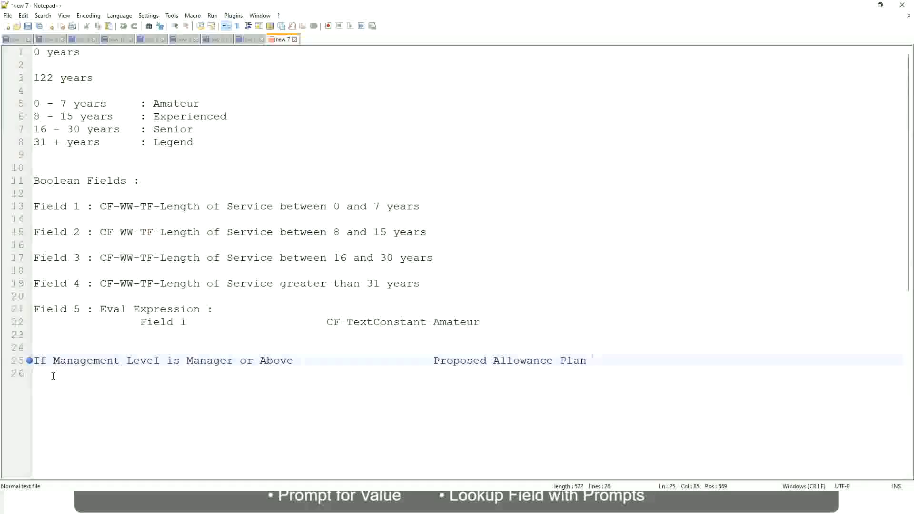
{"action": "type", "text": ": Car Allowance"}
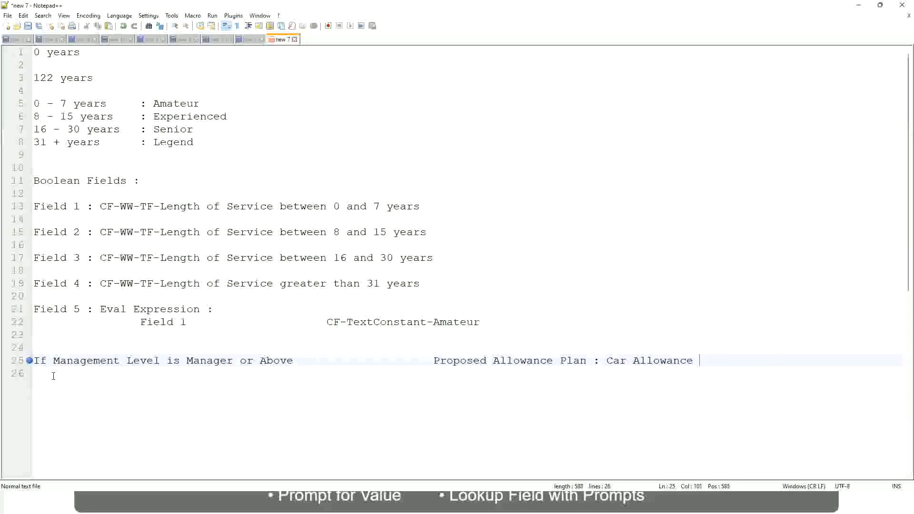
{"action": "key", "text": "Return"}
{"action": "type", "text": "If Management Level is"}
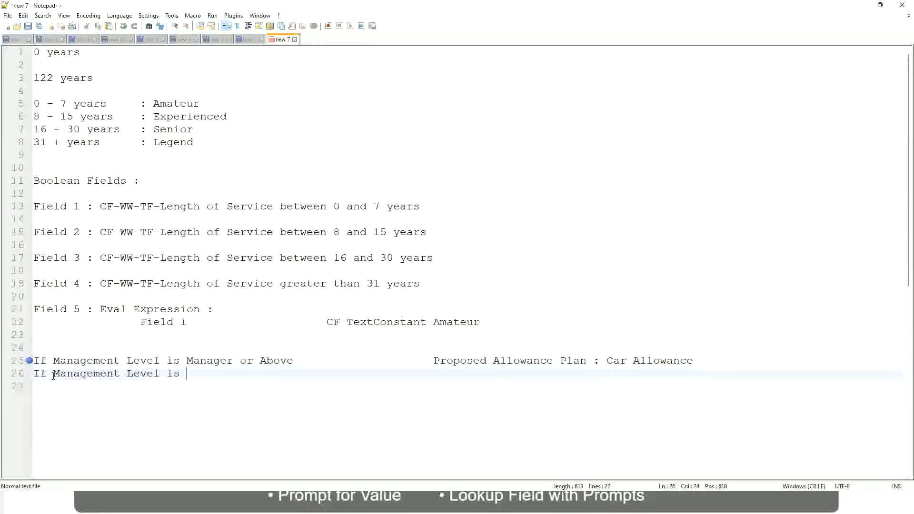
Remove "or Above" from the Manager condition on line 25.
{"action": "key", "text": "Up"}
{"action": "key", "text": "Right"}
{"action": "key", "text": "Right"}
{"action": "key", "text": "Right"}
{"action": "key", "text": "Right"}
{"action": "key", "text": "Right"}
{"action": "key", "text": "Right"}
{"action": "key", "text": "Right"}
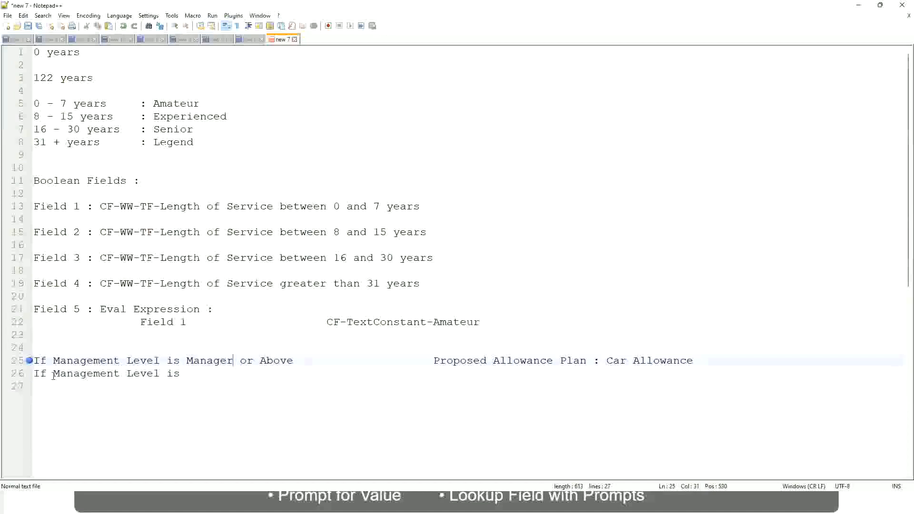
{"action": "key", "text": "shift+Right"}
{"action": "key", "text": "shift+Right"}
{"action": "key", "text": "shift+Right"}
{"action": "key", "text": "shift+Right"}
{"action": "key", "text": "shift+Right"}
{"action": "key", "text": "shift+Right"}
{"action": "key", "text": "shift+Right"}
{"action": "key", "text": "shift+Right"}
{"action": "key", "text": "shift+Right"}
{"action": "key", "text": "Delete"}
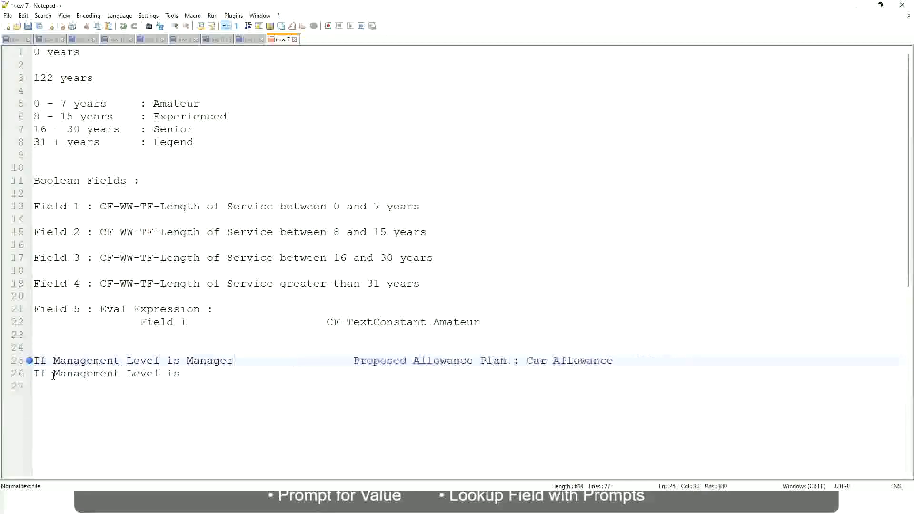
Complete line 26 with the level Director and the aligned result "Executive Allowance".
{"action": "key", "text": "Down"}
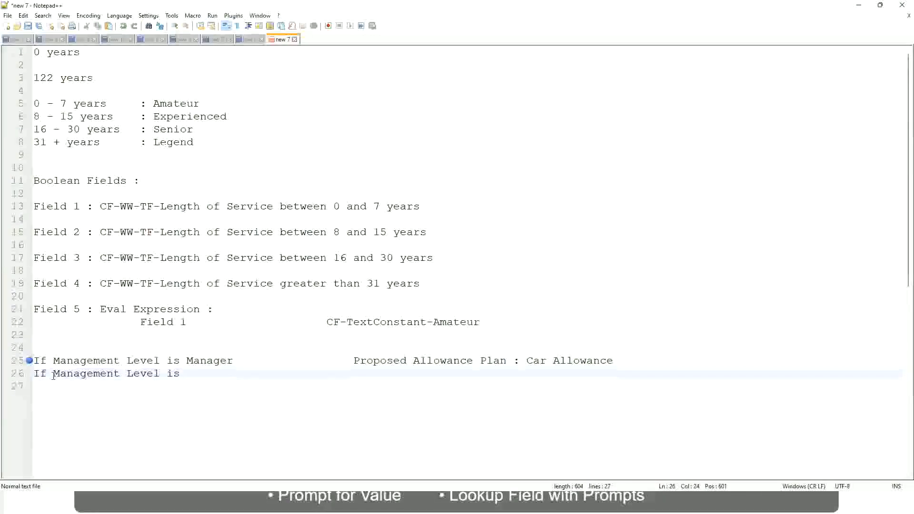
{"action": "type", "text": "Director"}
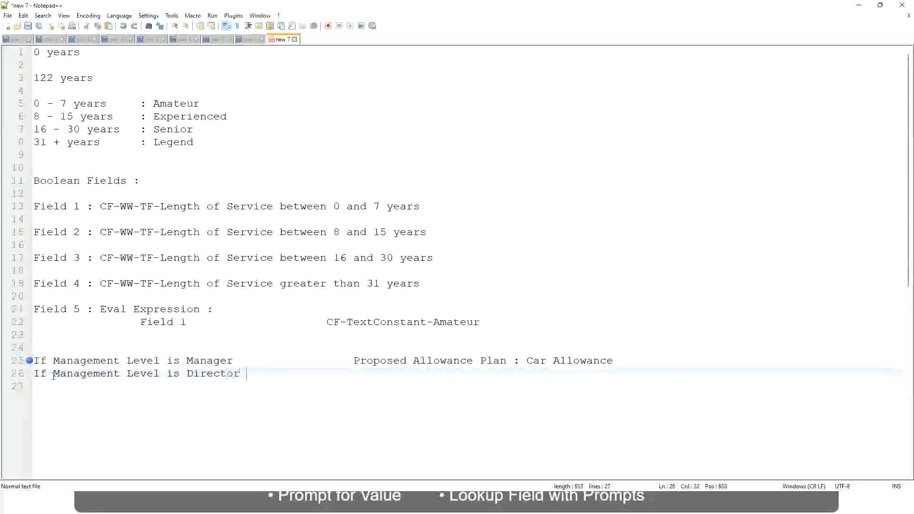
{"action": "key", "text": "Tab"}
{"action": "key", "text": "Tab"}
{"action": "key", "text": "Tab"}
{"action": "key", "text": "Tab"}
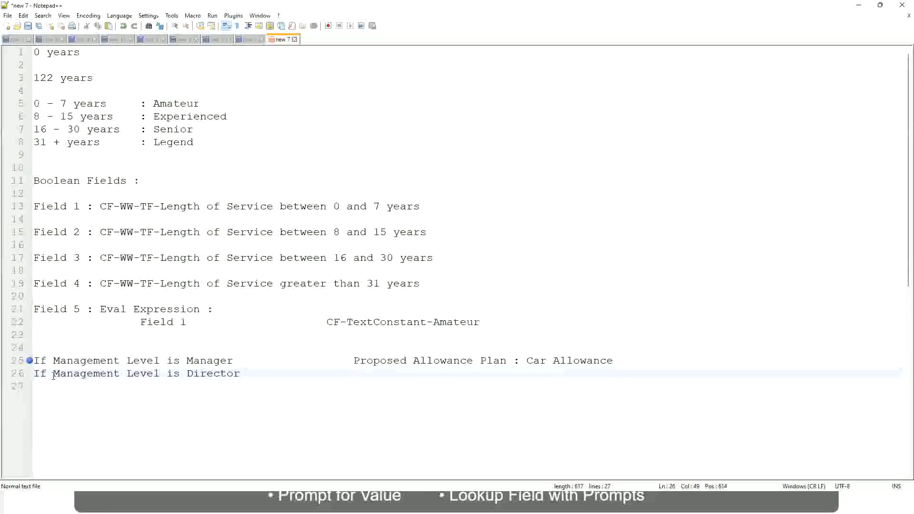
{"action": "type", "text": "Executive Allo"}
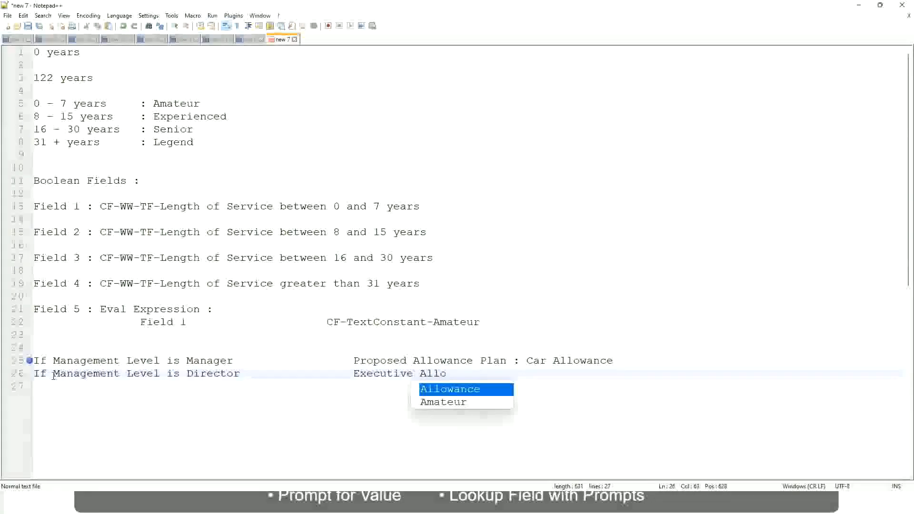
{"action": "key", "text": "Return"}
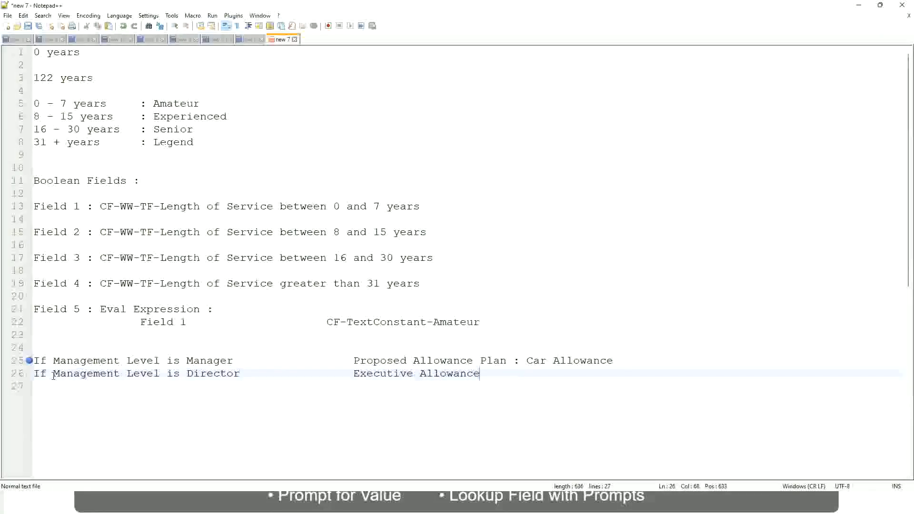
Add a third condition line below it, beginning with "If Management Level is".
{"action": "key", "text": "Return"}
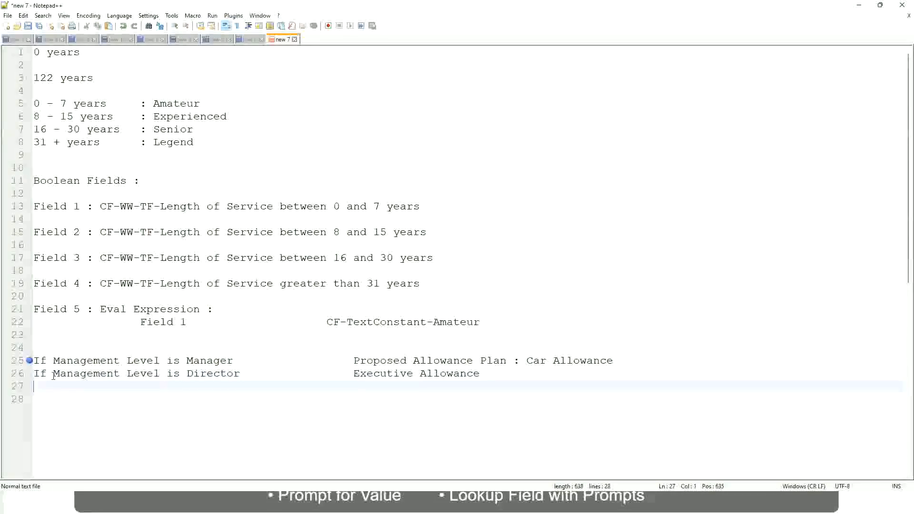
{"action": "type", "text": "If Mana"}
{"action": "key", "text": "Return"}
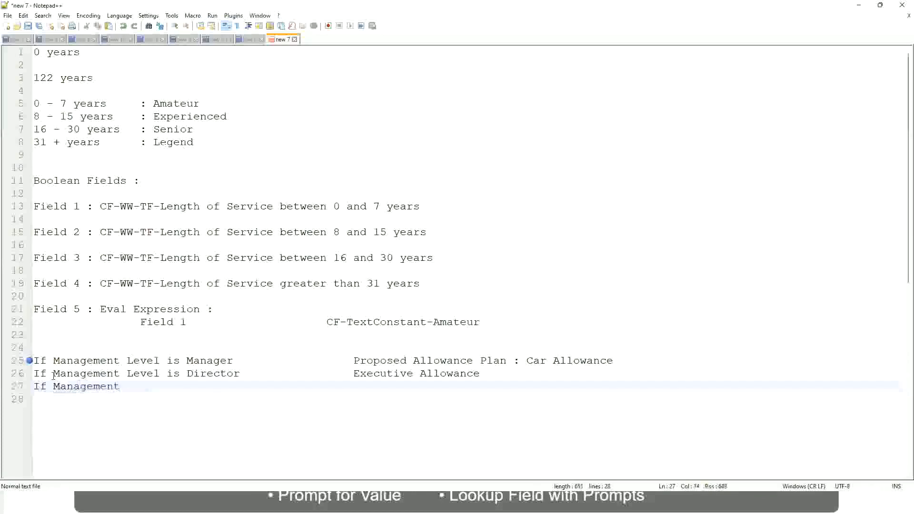
{"action": "type", "text": "le"}
{"action": "key", "text": "BackSpace"}
{"action": "key", "text": "BackSpace"}
{"action": "type", "text": "le"}
{"action": "key", "text": "BackSpace"}
{"action": "key", "text": "BackSpace"}
{"action": "type", "text": "Le"}
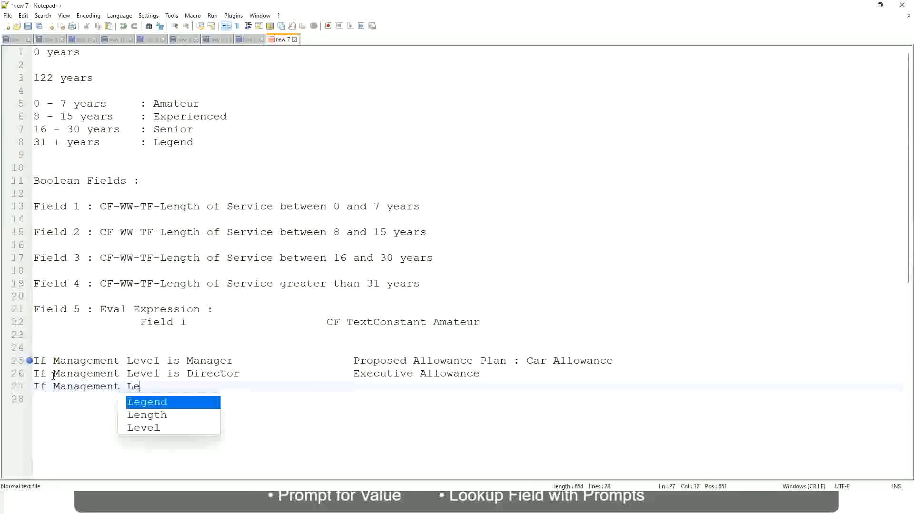
{"action": "key", "text": "Down"}
{"action": "key", "text": "Down"}
{"action": "key", "text": "Return"}
{"action": "type", "text": "is "}
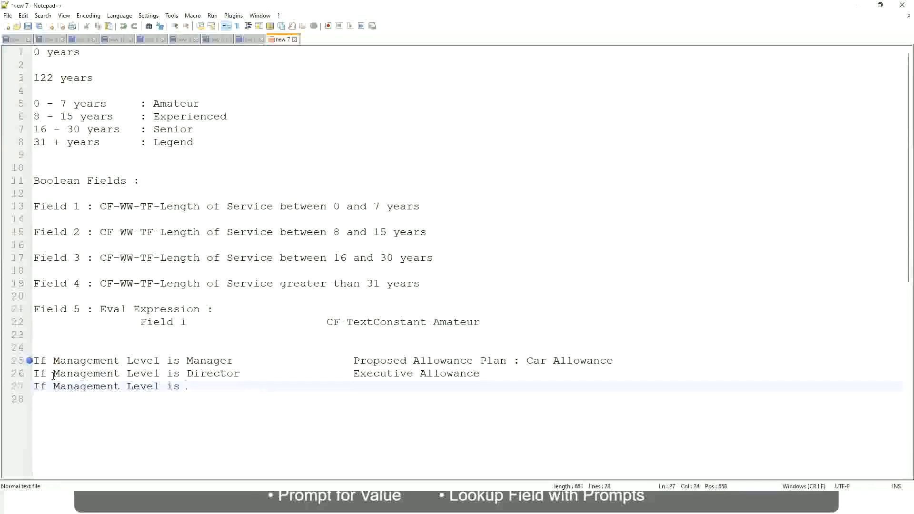
Complete line 27 with the level CEO and the aligned result "CEO Allowance".
{"action": "type", "text": "CEO"}
{"action": "key", "text": "Tab"}
{"action": "key", "text": "Tab"}
{"action": "key", "text": "Tab"}
{"action": "key", "text": "Tab"}
{"action": "type", "text": "CEO Allowance"}
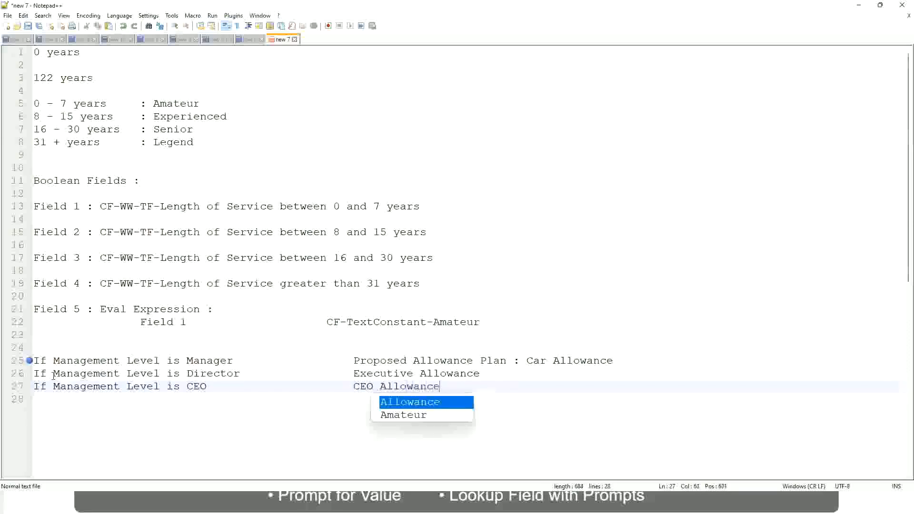
{"action": "key", "text": "Escape"}
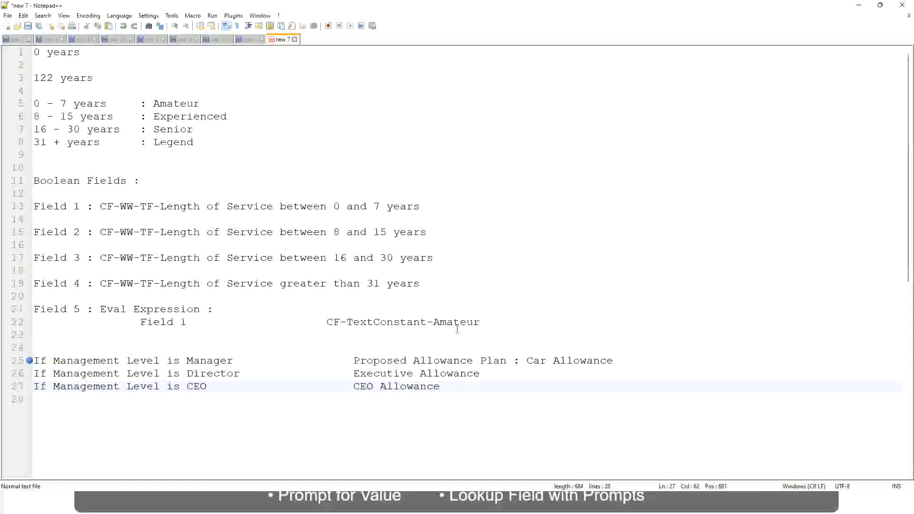
{"action": "left_click", "coordinate": [526, 361]}
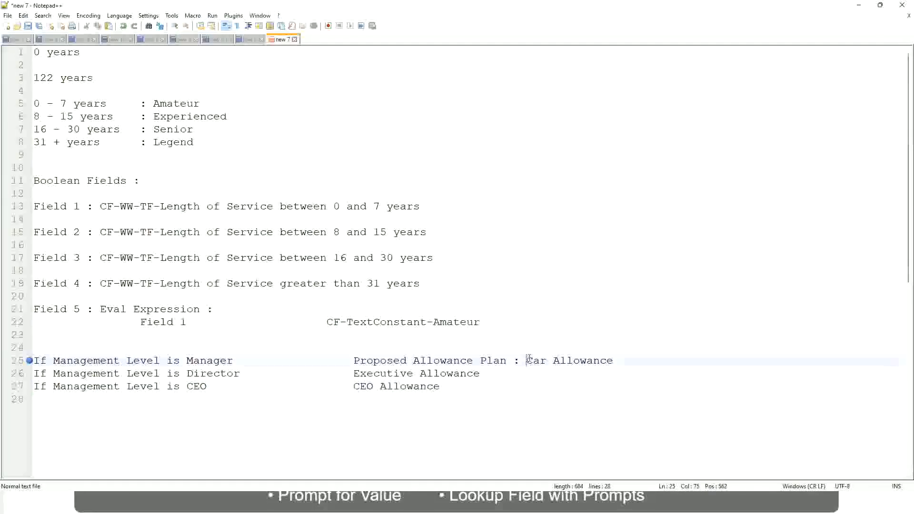
{"action": "left_click_drag", "start_coordinate": [526, 361], "coordinate": [614, 358]}
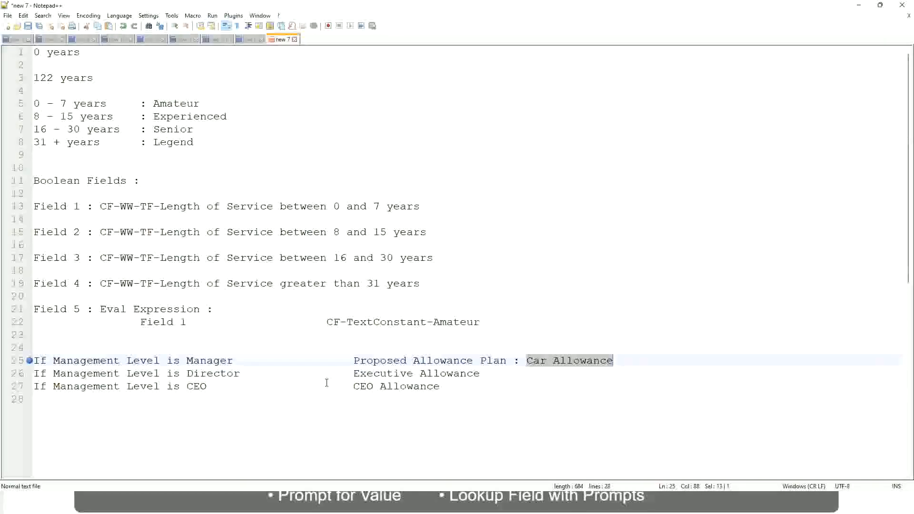
{"action": "left_click", "coordinate": [424, 360]}
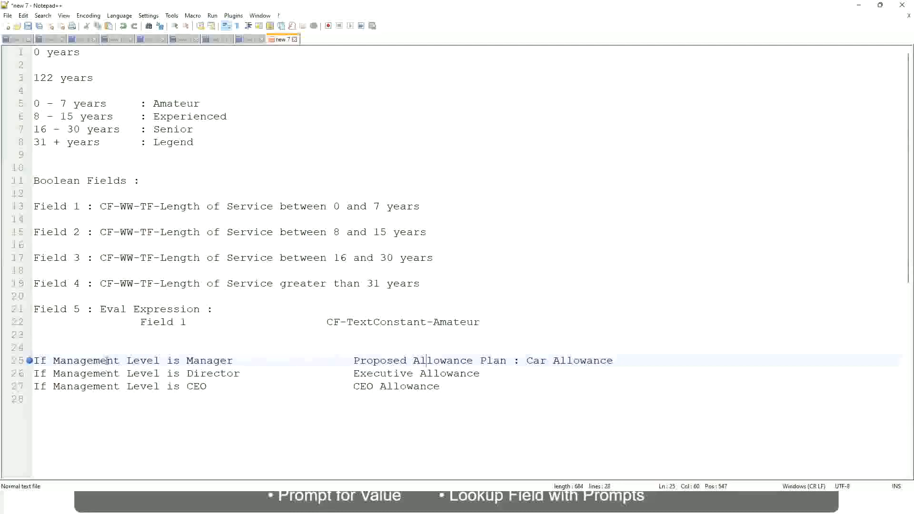
{"action": "left_click", "coordinate": [186, 360]}
Replace the Manager rule's result on line 25 with "First Line Manager".
{"action": "left_click_drag", "start_coordinate": [353, 361], "coordinate": [628, 359]}
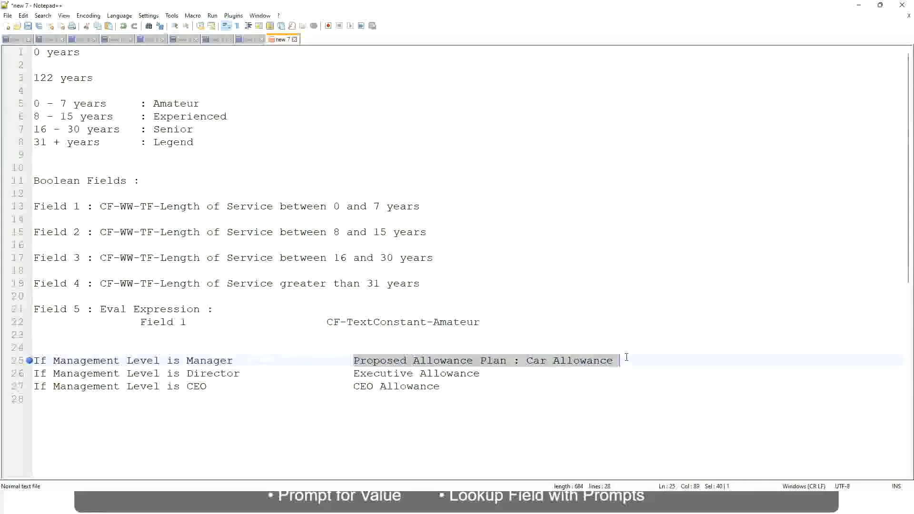
{"action": "type", "text": "Managers"}
{"action": "key", "text": "BackSpace"}
{"action": "key", "text": "BackSpace"}
{"action": "key", "text": "BackSpace"}
{"action": "key", "text": "BackSpace"}
{"action": "key", "text": "BackSpace"}
{"action": "key", "text": "BackSpace"}
{"action": "key", "text": "BackSpace"}
{"action": "key", "text": "BackSpace"}
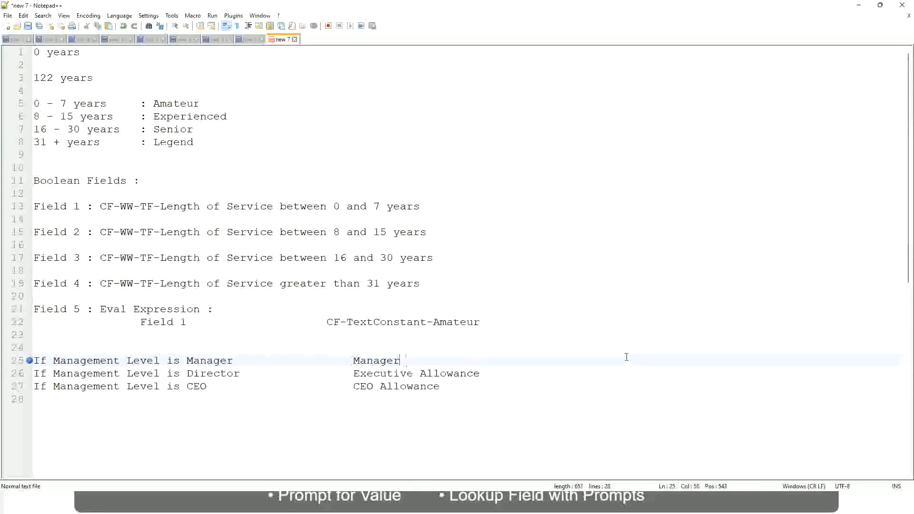
{"action": "type", "text": "First Line Ma"}
{"action": "type", "text": "nager"}
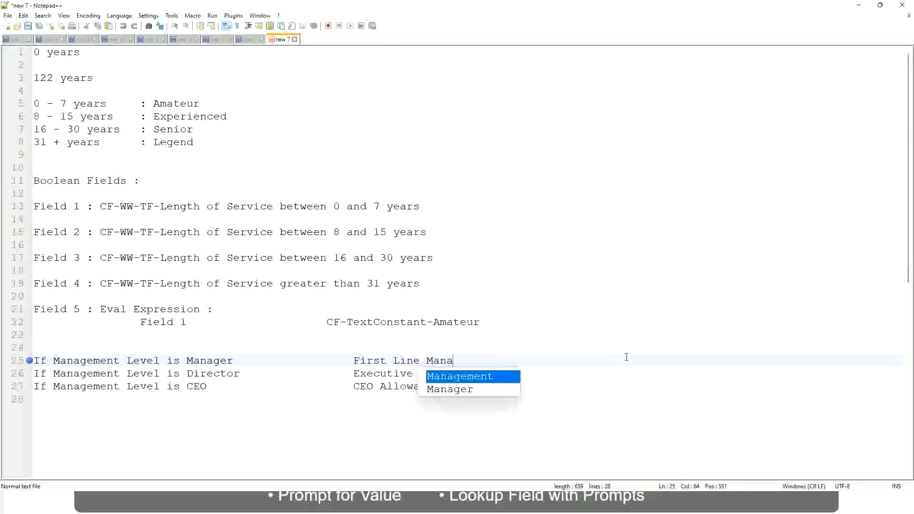
Insert "Name of the" in front of "First Line Manager" on line 25.
{"action": "key", "text": "Left"}
{"action": "key", "text": "Left"}
{"action": "key", "text": "Left"}
{"action": "key", "text": "Left"}
{"action": "key", "text": "Left"}
{"action": "key", "text": "Left"}
{"action": "key", "text": "Left"}
{"action": "key", "text": "Left"}
{"action": "key", "text": "Left"}
{"action": "key", "text": "Left"}
{"action": "key", "text": "Left"}
{"action": "key", "text": "Left"}
{"action": "key", "text": "Left"}
{"action": "key", "text": "Left"}
{"action": "key", "text": "Left"}
{"action": "key", "text": "Left"}
{"action": "key", "text": "Left"}
{"action": "key", "text": "Left"}
{"action": "key", "text": "Left"}
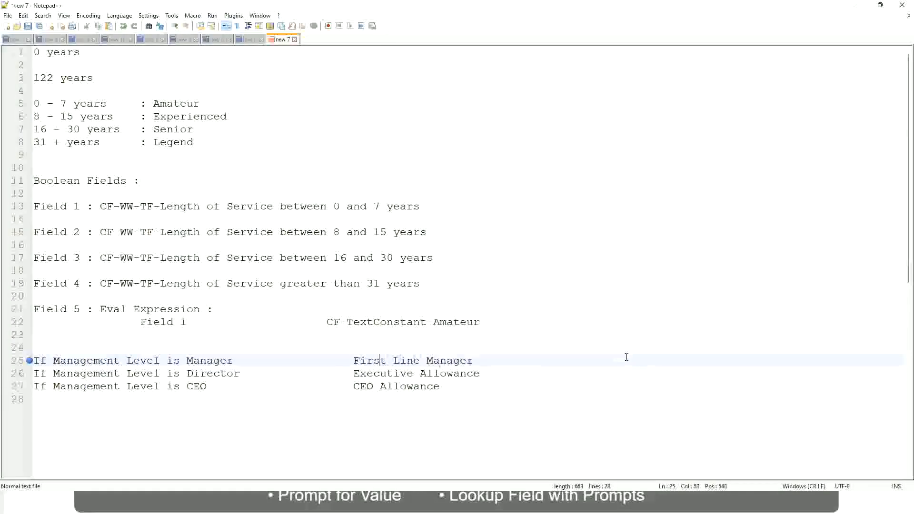
{"action": "type", "text": "Name of the"}
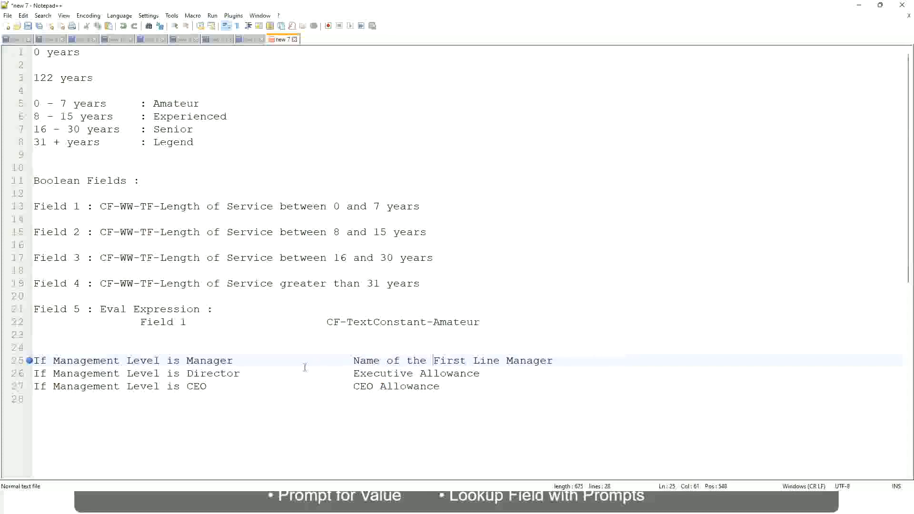
Replace "Executive Allowance" on line 26 with the beginning of a new result, "Name of".
{"action": "left_click_drag", "start_coordinate": [355, 374], "coordinate": [480, 373]}
{"action": "type", "text": "Name "}
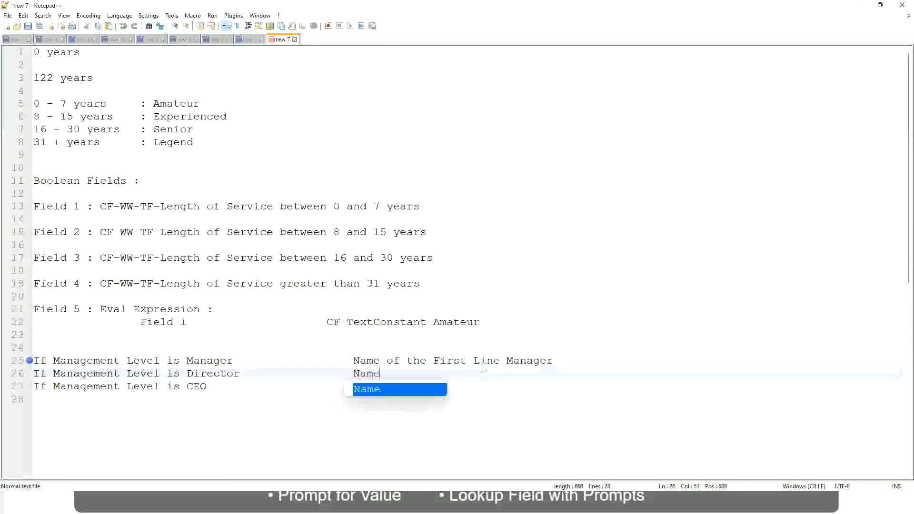
{"action": "type", "text": "of the Firs"}
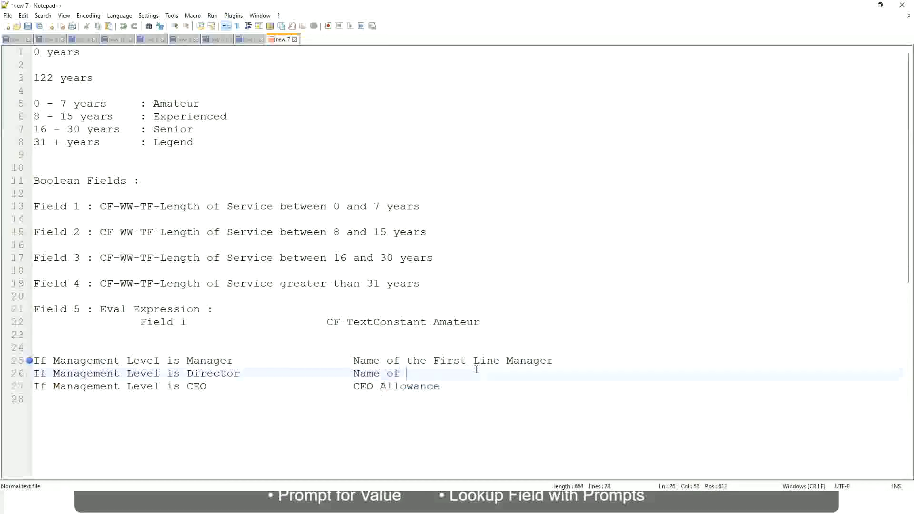
{"action": "type", "text": "t"}
{"action": "key", "text": "BackSpace"}
{"action": "key", "text": "BackSpace"}
{"action": "key", "text": "BackSpace"}
{"action": "key", "text": "BackSpace"}
{"action": "key", "text": "BackSpace"}
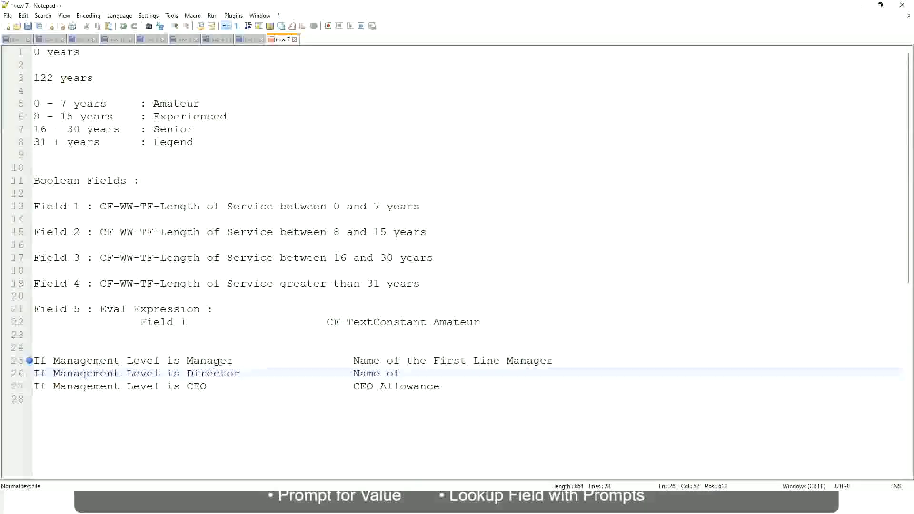
Change "First" to "Second" in line 25's result and complete the Director result on line 26 as "Name of Manager".
{"action": "double_click", "coordinate": [447, 361]}
{"action": "type", "text": "Second"}
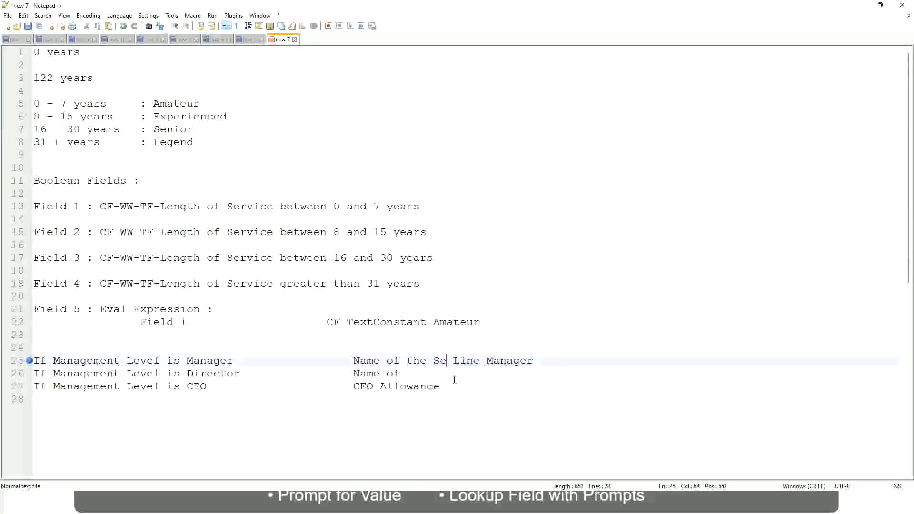
{"action": "key", "text": "BackSpace"}
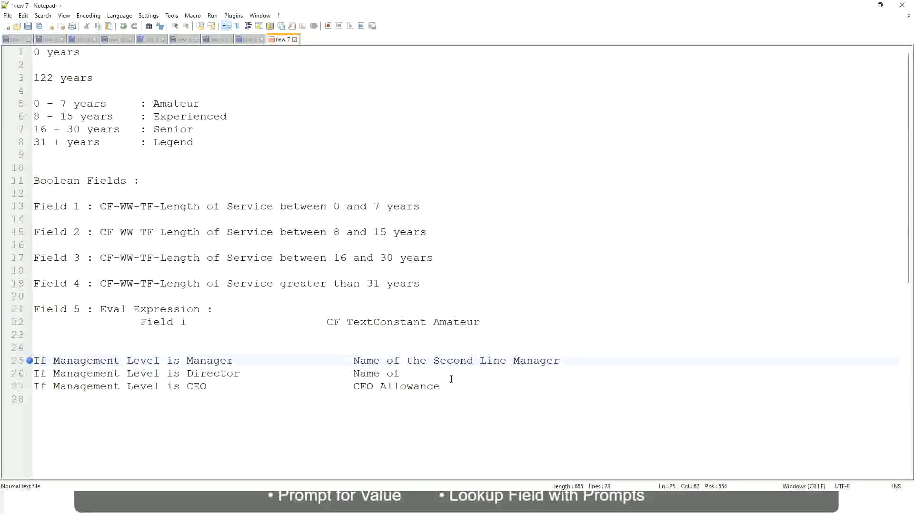
{"action": "left_click", "coordinate": [414, 373]}
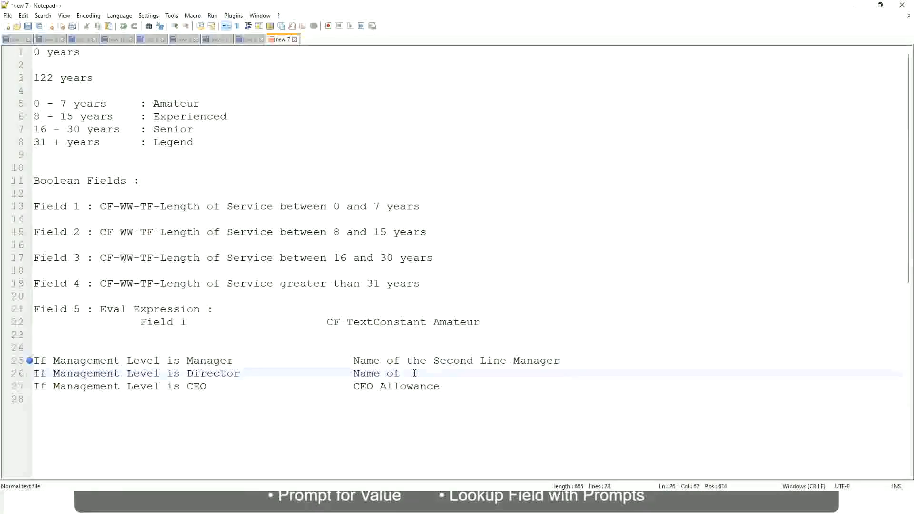
{"action": "type", "text": "Manager"}
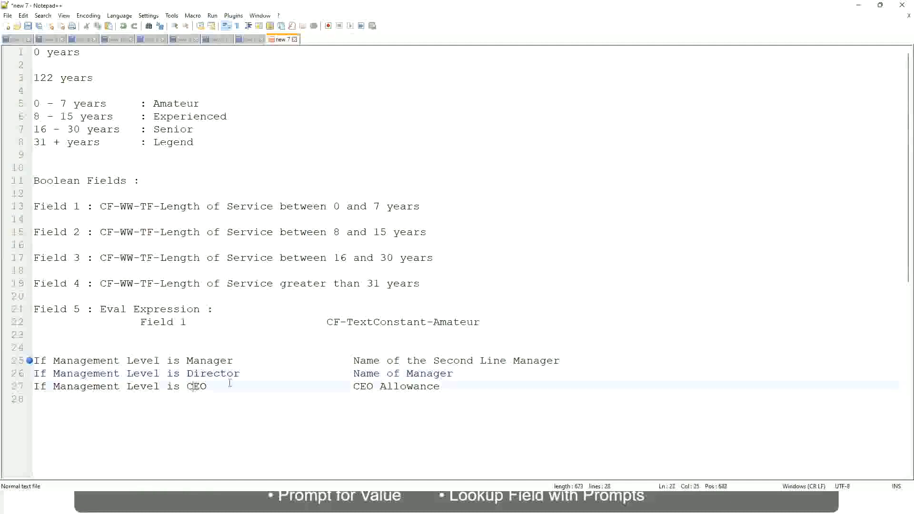
Replace the CEO result on line 27 with "name of CEO/Himself/Herself".
{"action": "left_click_drag", "start_coordinate": [352, 386], "coordinate": [452, 386]}
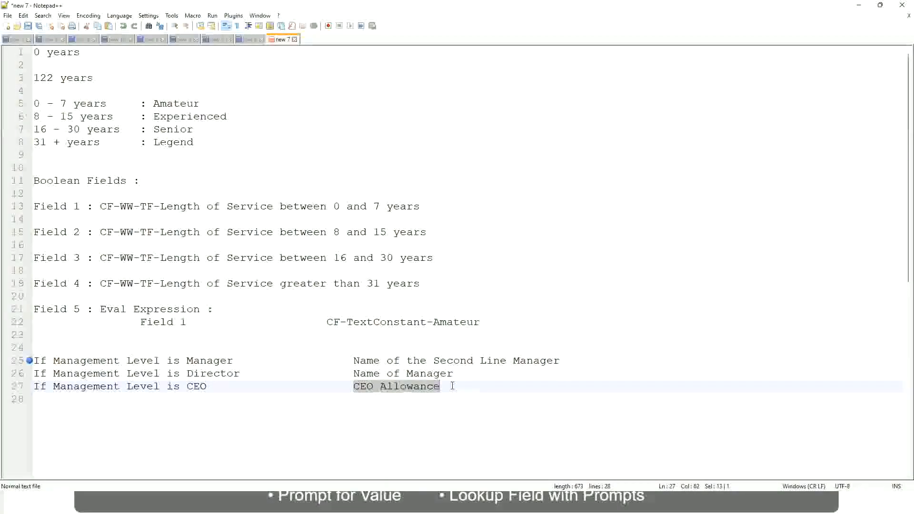
{"action": "type", "text": "name of CEO"}
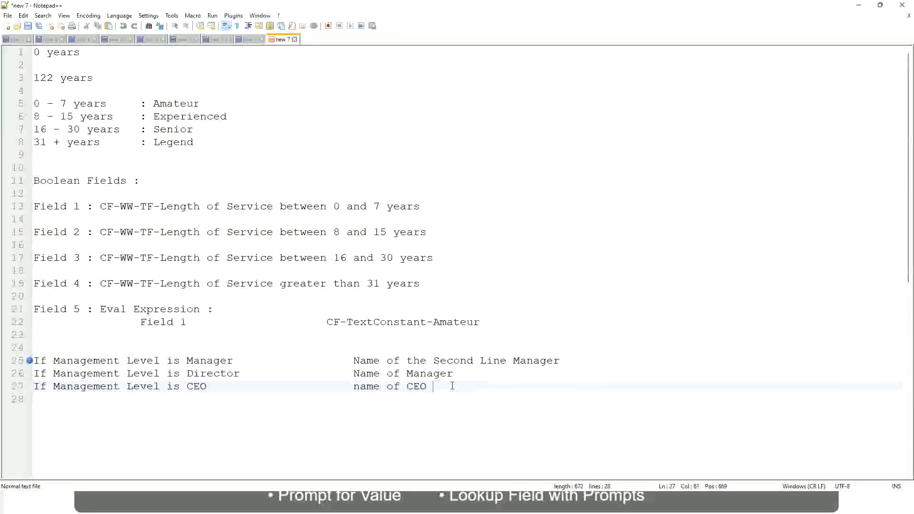
{"action": "key", "text": "BackSpace"}
{"action": "type", "text": "/Himself/Herself"}
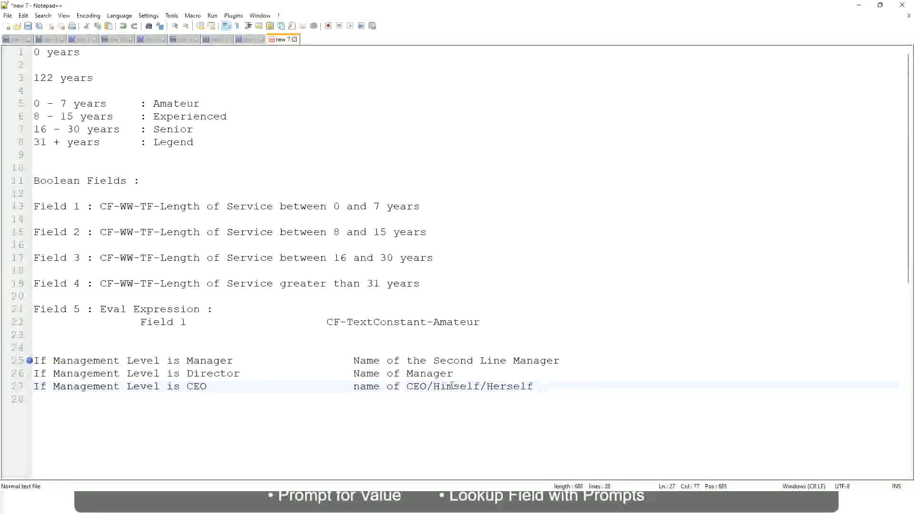
Review the management level conditions on lines 25 to 27 together with their results.
{"action": "left_click", "coordinate": [334, 389]}
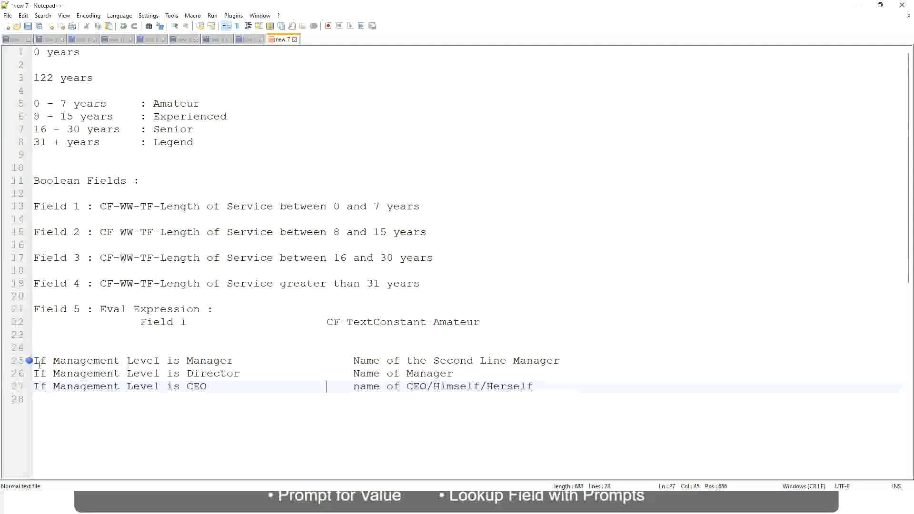
{"action": "left_click", "coordinate": [98, 362]}
{"action": "left_click", "coordinate": [139, 362]}
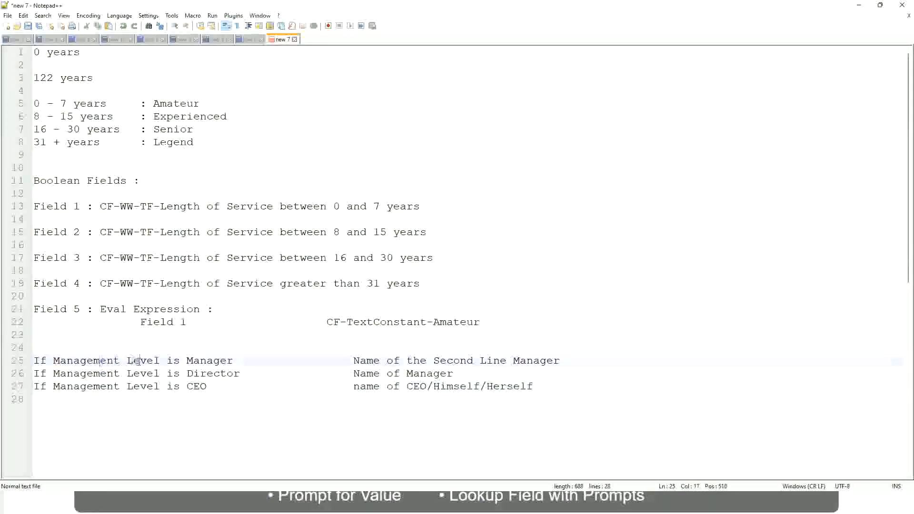
{"action": "left_click", "coordinate": [213, 362]}
{"action": "left_click", "coordinate": [186, 373]}
{"action": "left_click", "coordinate": [226, 372]}
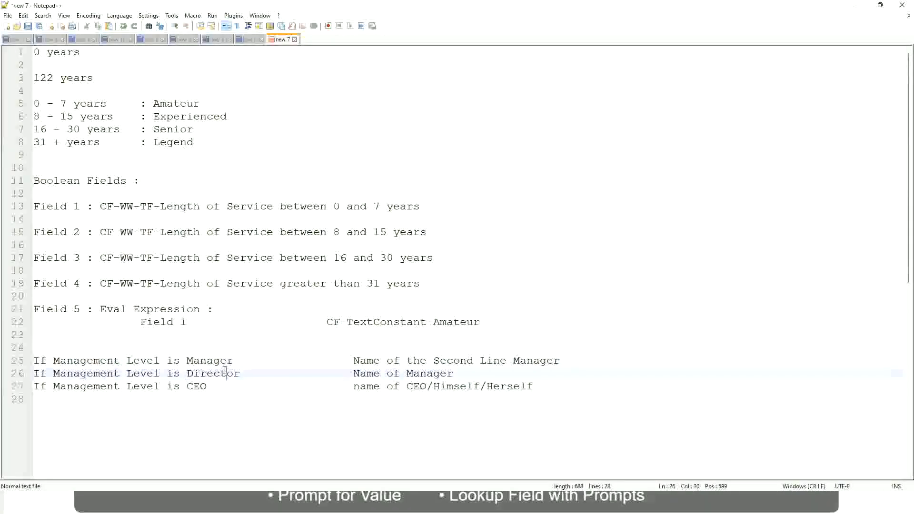
{"action": "left_click", "coordinate": [453, 374]}
{"action": "left_click", "coordinate": [205, 374]}
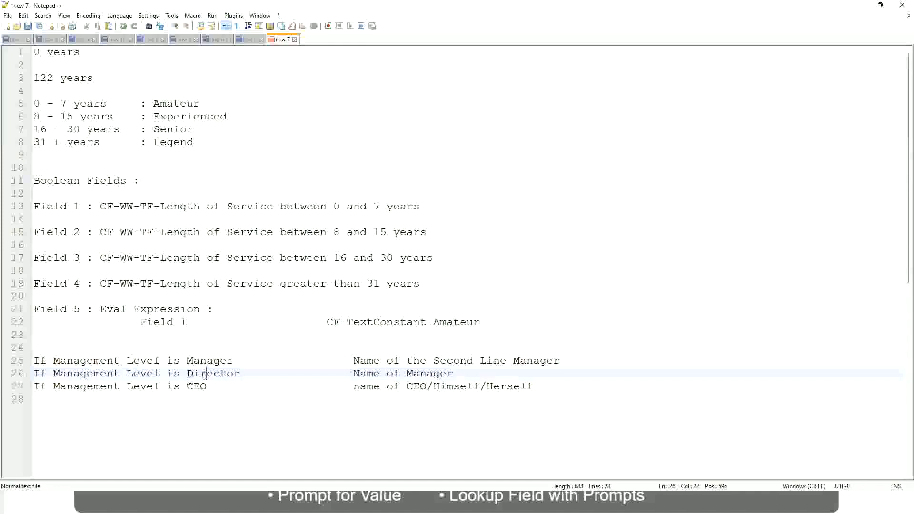
{"action": "left_click", "coordinate": [198, 387]}
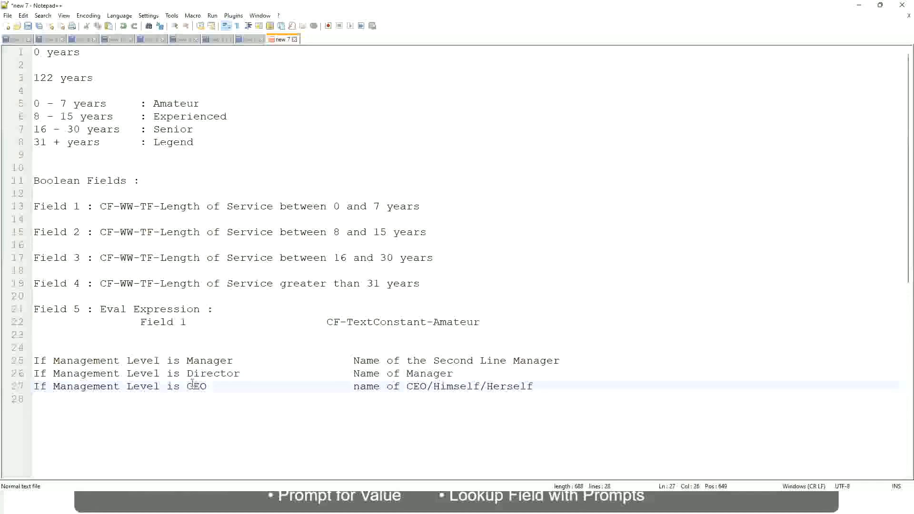
{"action": "left_click", "coordinate": [428, 390]}
{"action": "left_click", "coordinate": [537, 387]}
{"action": "left_click_drag", "start_coordinate": [543, 385], "coordinate": [29, 361]}
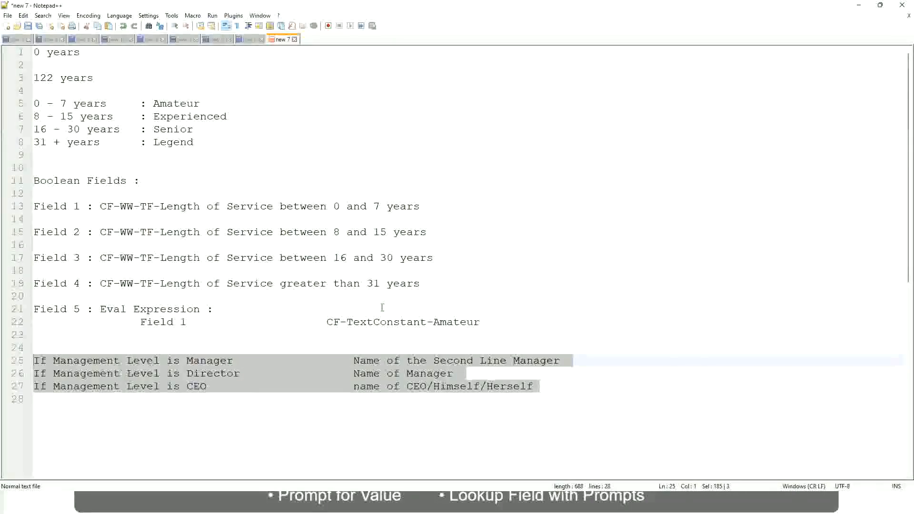
Examine the Manager rule on line 25, focusing on its second line manager result.
{"action": "left_click", "coordinate": [387, 361]}
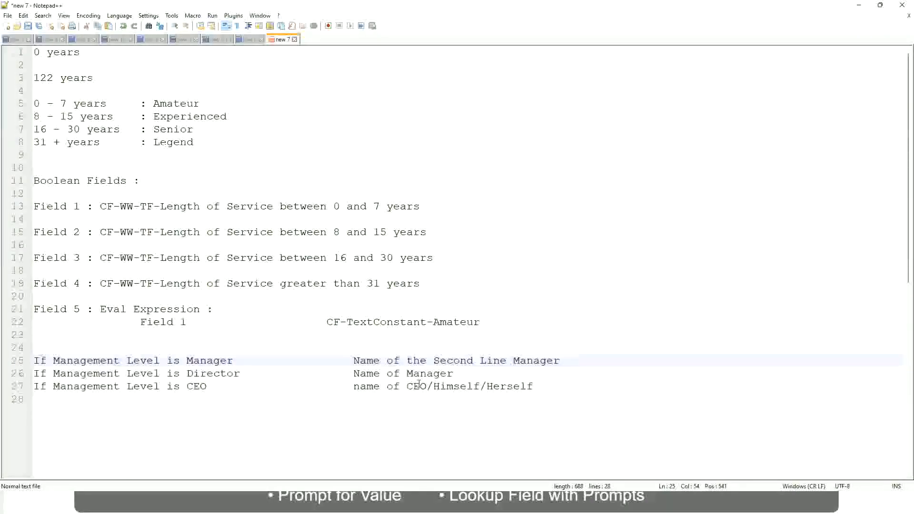
{"action": "left_click", "coordinate": [353, 360]}
{"action": "left_click_drag", "start_coordinate": [354, 361], "coordinate": [561, 360]}
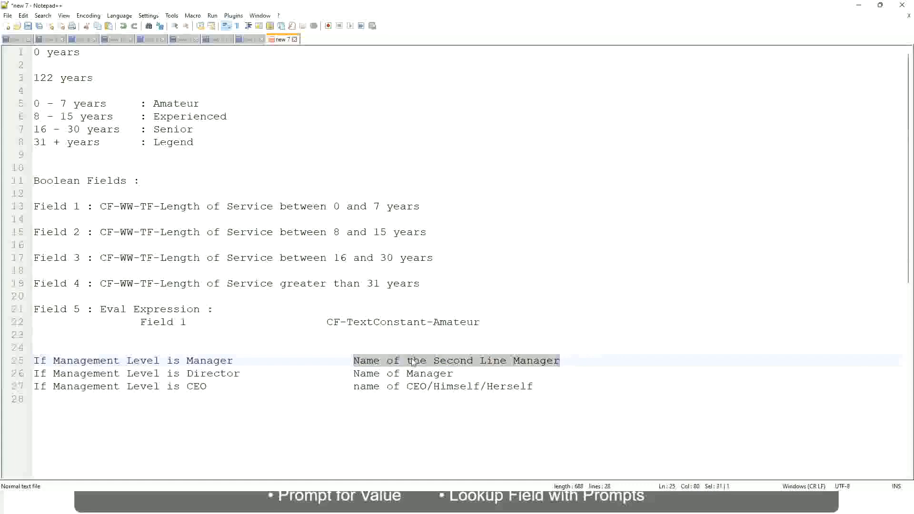
{"action": "left_click", "coordinate": [428, 366]}
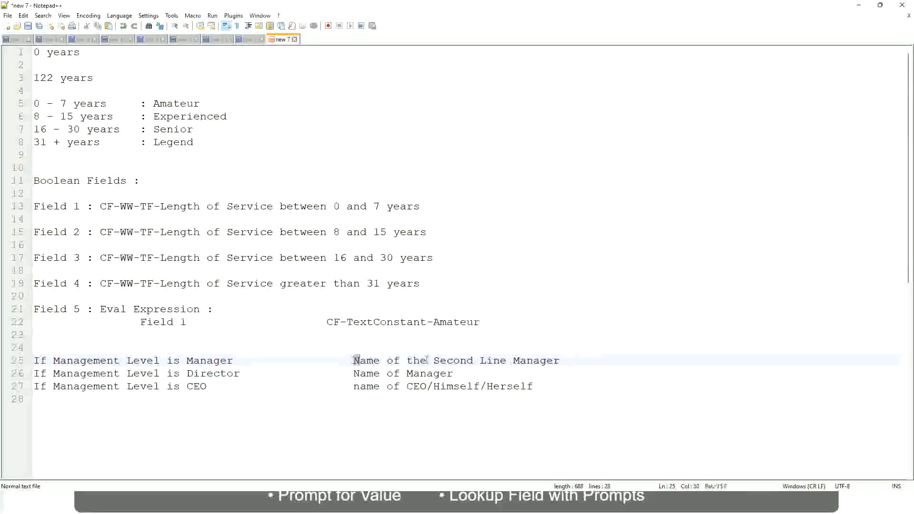
{"action": "left_click_drag", "start_coordinate": [353, 361], "coordinate": [562, 360]}
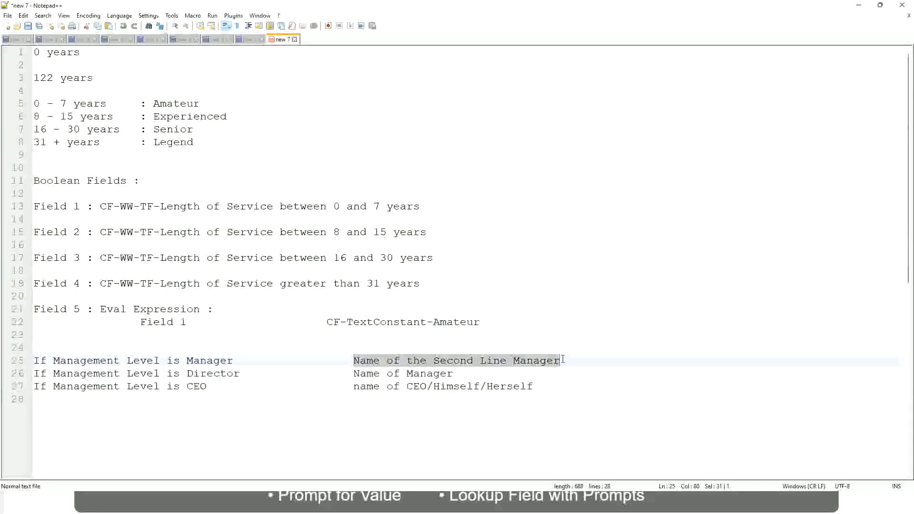
{"action": "left_click", "coordinate": [468, 362]}
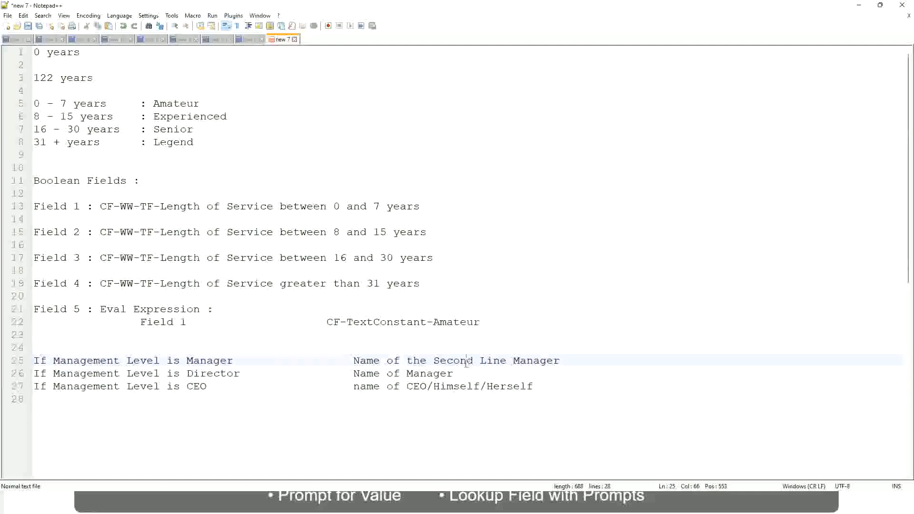
{"action": "left_click", "coordinate": [238, 360]}
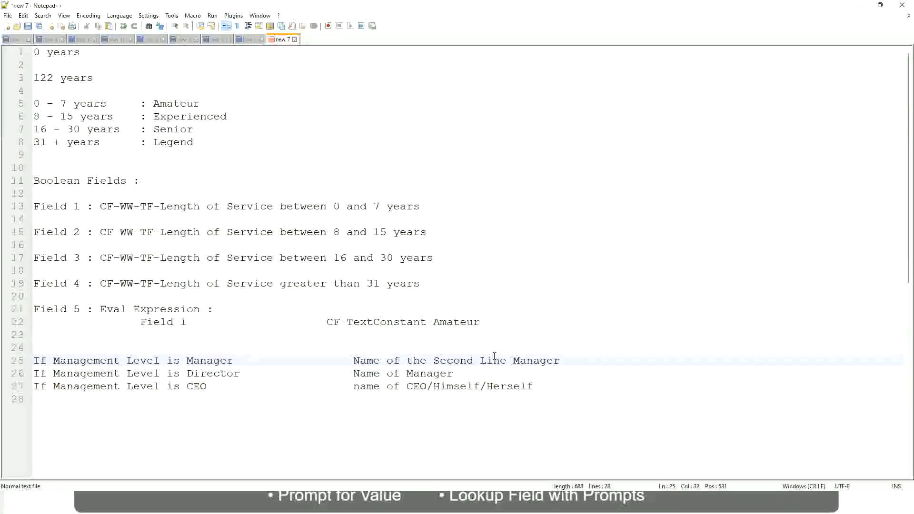
{"action": "left_click", "coordinate": [468, 359]}
{"action": "left_click_drag", "start_coordinate": [499, 361], "coordinate": [506, 360]}
{"action": "left_click", "coordinate": [574, 358]}
{"action": "left_click", "coordinate": [540, 358]}
Compare the fixed experience band labels on lines 5 to 8 with the manager name results on lines 25 and 26.
{"action": "double_click", "coordinate": [174, 104]}
{"action": "double_click", "coordinate": [174, 116]}
{"action": "double_click", "coordinate": [175, 129]}
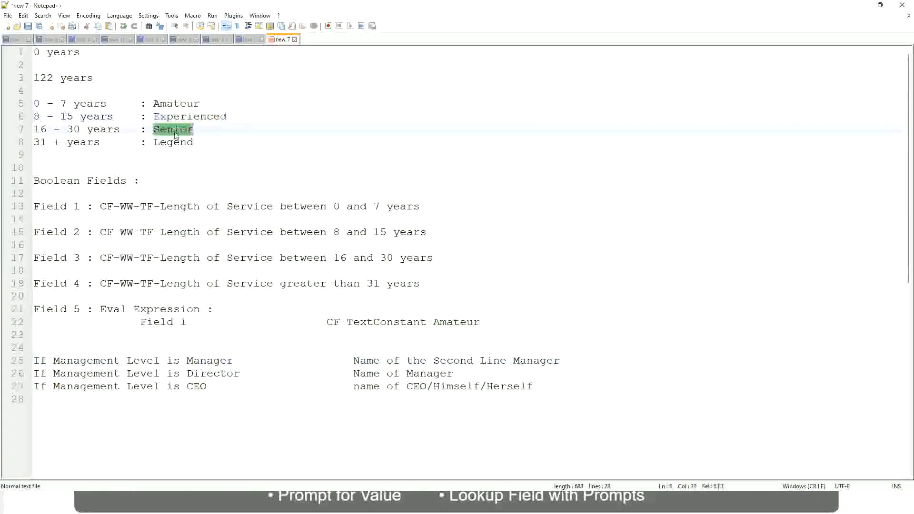
{"action": "left_click", "coordinate": [174, 142]}
{"action": "left_click", "coordinate": [209, 137]}
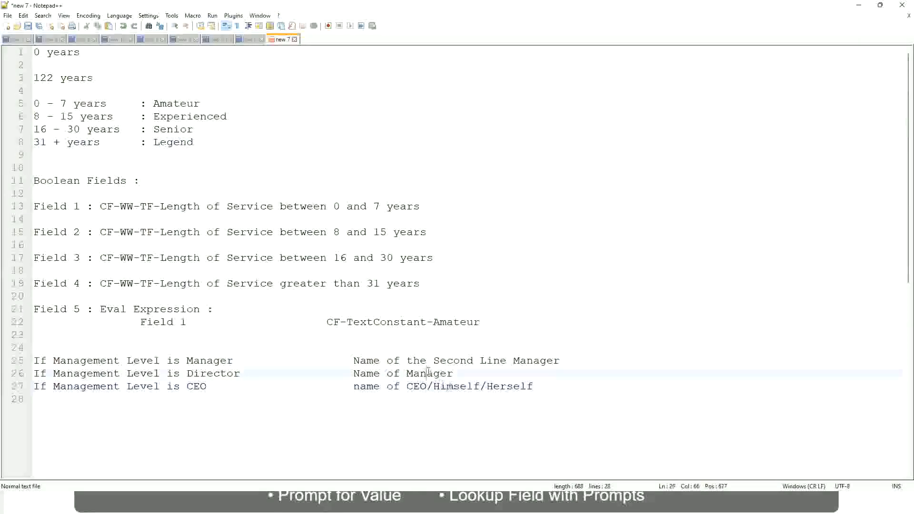
{"action": "left_click", "coordinate": [440, 362]}
{"action": "left_click", "coordinate": [248, 376]}
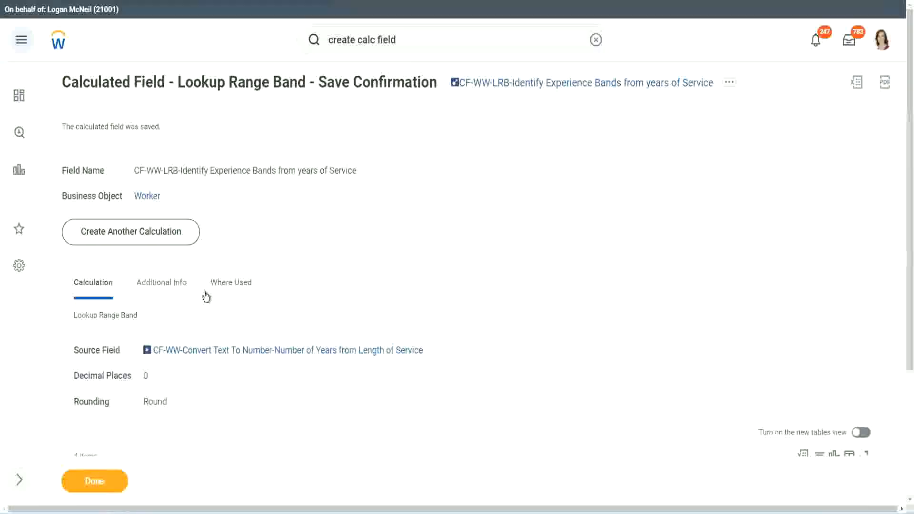
Switch to Workday and close the save confirmation of the calculated field CF-WW-LRB-Identify Experience Bands from years of Service.
{"action": "scroll", "coordinate": [341, 167], "scroll_direction": "down", "scroll_amount": 3}
{"action": "scroll", "coordinate": [360, 188], "scroll_direction": "up", "scroll_amount": 3}
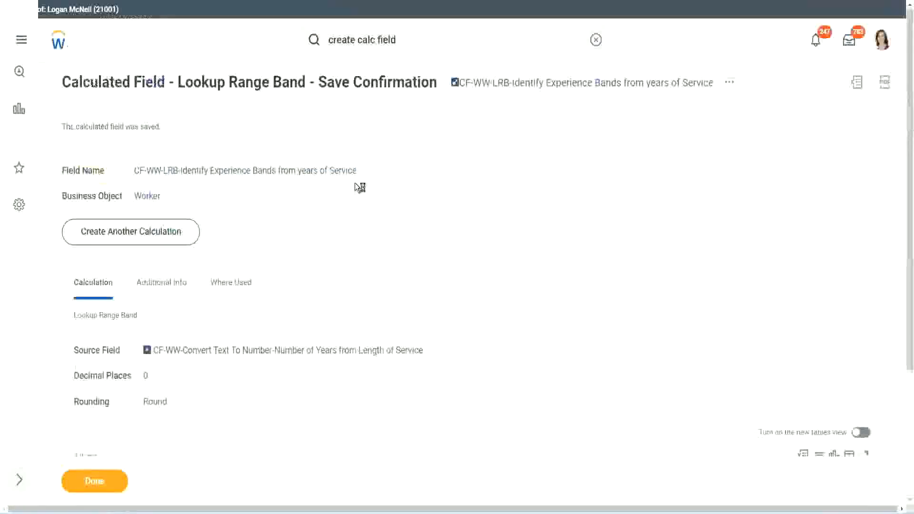
{"action": "right_click", "coordinate": [537, 92]}
{"action": "left_click", "coordinate": [566, 143]}
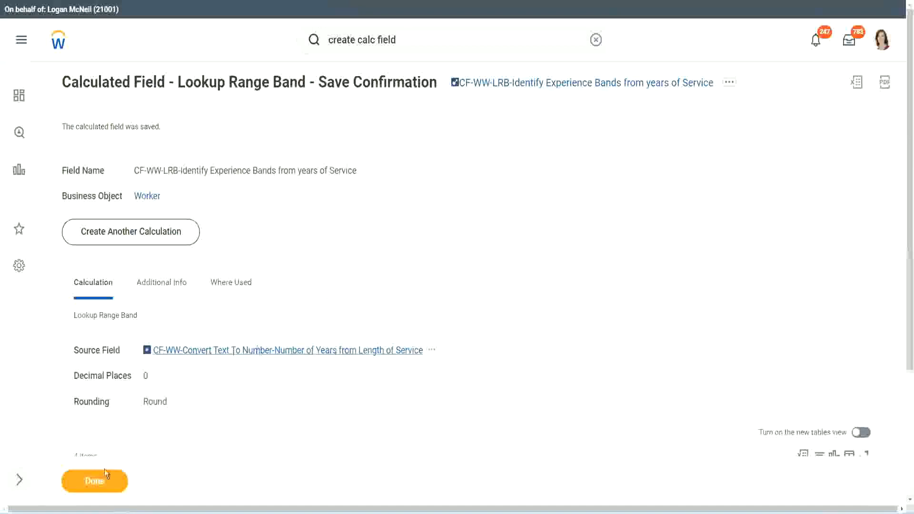
{"action": "left_click", "coordinate": [88, 486]}
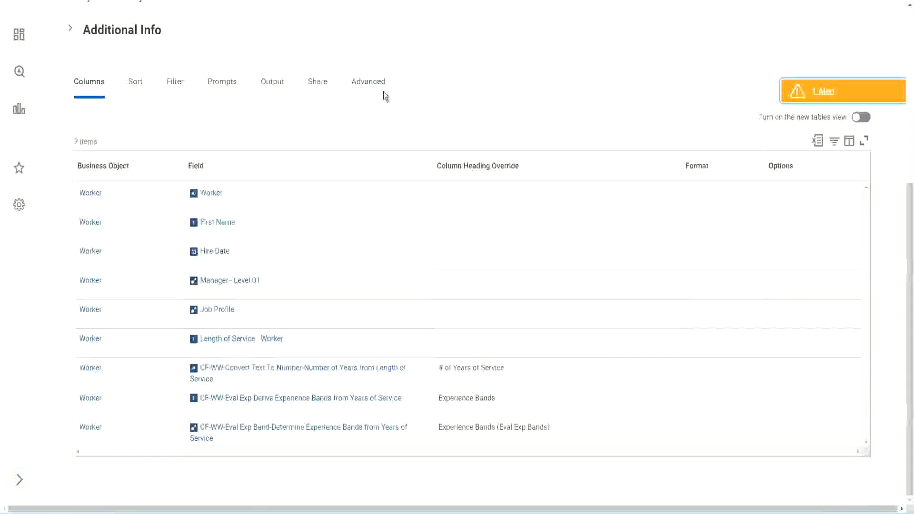
Open the WW Employee Details custom report for editing.
{"action": "scroll", "coordinate": [398, 129], "scroll_direction": "up", "scroll_amount": 6}
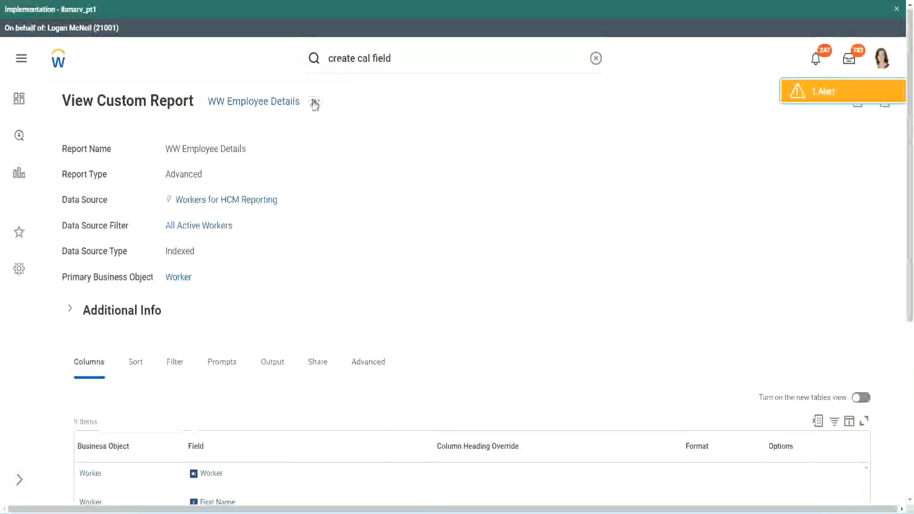
{"action": "left_click", "coordinate": [316, 102]}
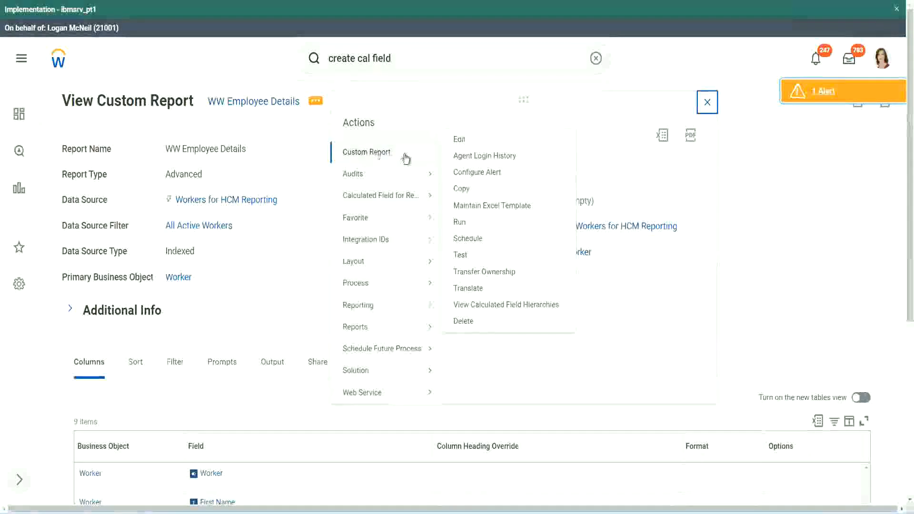
{"action": "left_click", "coordinate": [465, 141]}
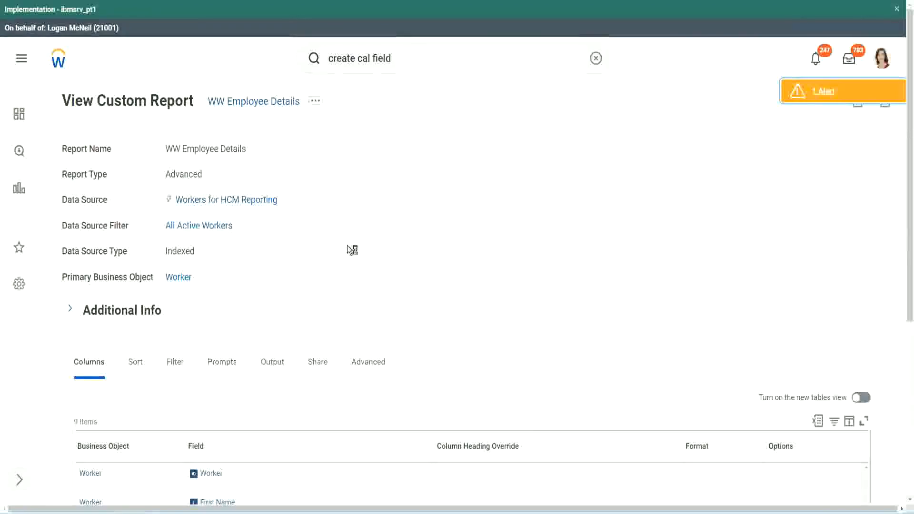
{"action": "scroll", "coordinate": [348, 248], "scroll_direction": "down", "scroll_amount": 5}
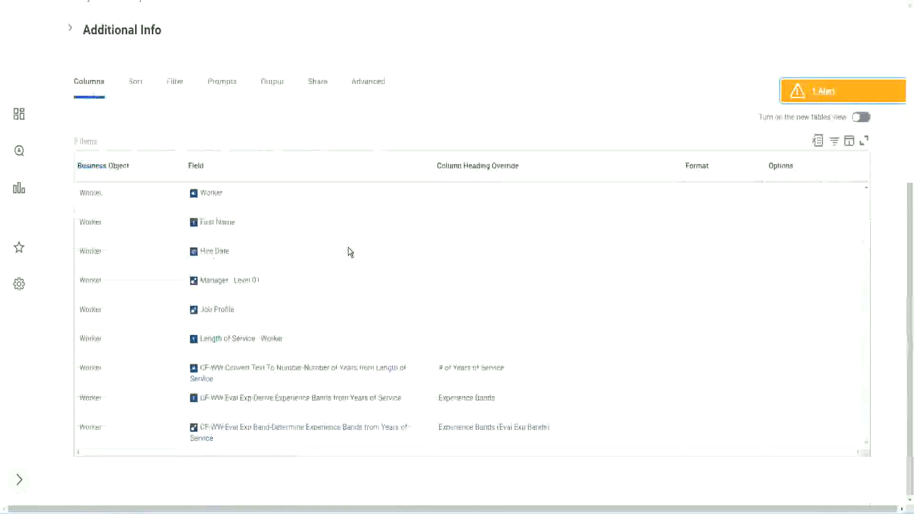
Add a Worker column after the last row using the field CF-WW-LRB-Identify Experience Bands from years of Service.
{"action": "scroll", "coordinate": [343, 265], "scroll_direction": "down", "scroll_amount": 8}
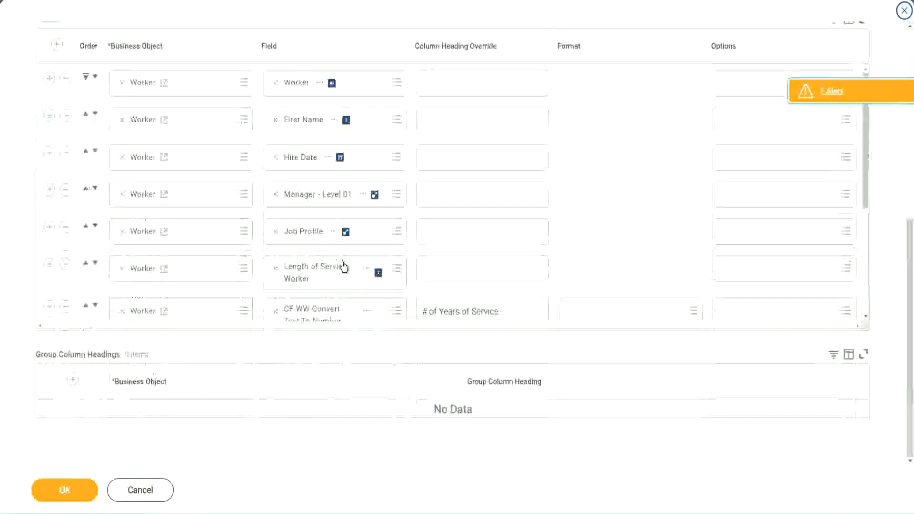
{"action": "scroll", "coordinate": [210, 275], "scroll_direction": "down", "scroll_amount": 4}
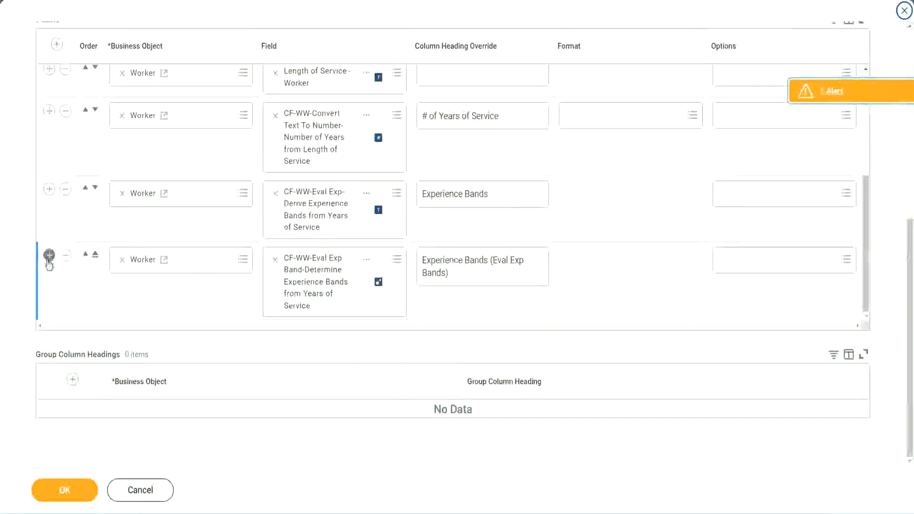
{"action": "left_click", "coordinate": [50, 256]}
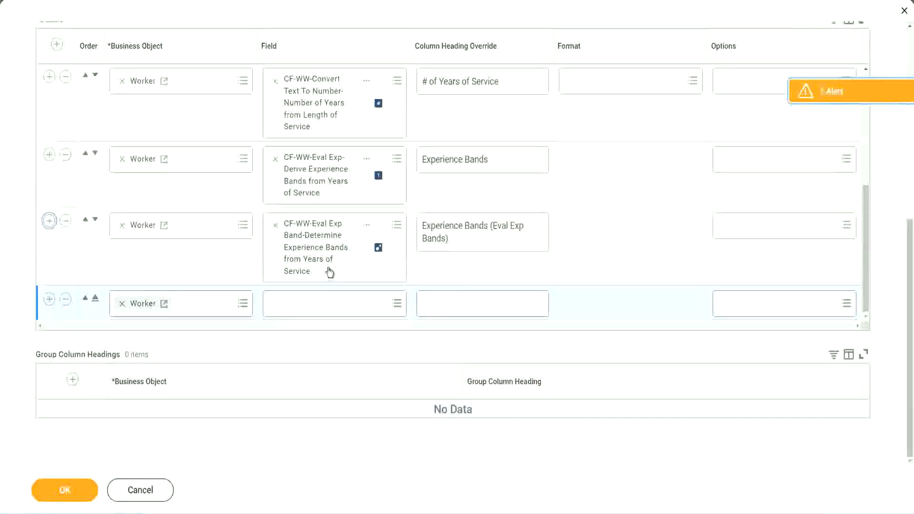
{"action": "left_click", "coordinate": [310, 304]}
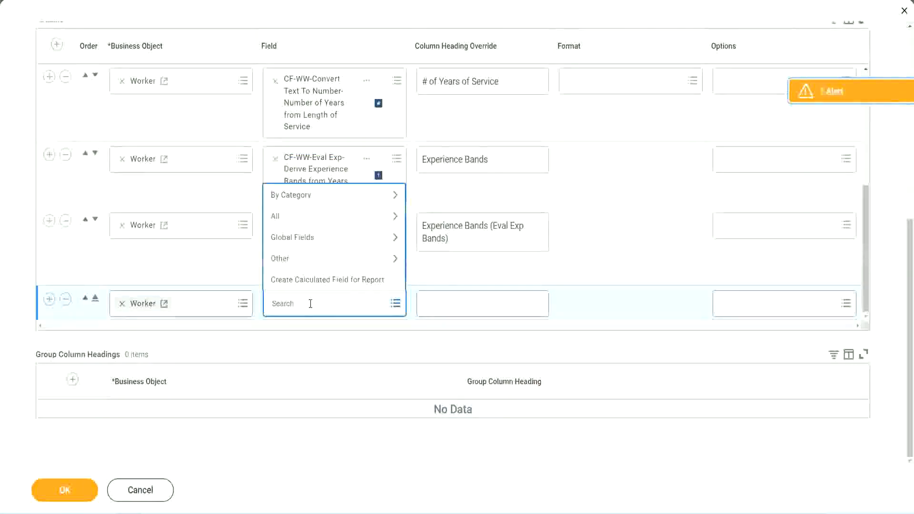
{"action": "key", "text": "ctrl+v"}
{"action": "key", "text": "Return"}
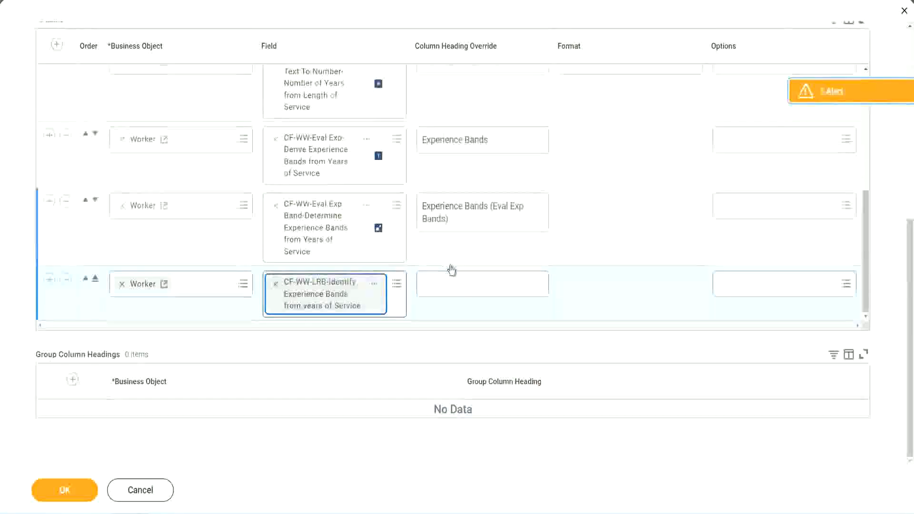
Set the new column's heading override to "Experience Bands (LRB)".
{"action": "left_click", "coordinate": [456, 279]}
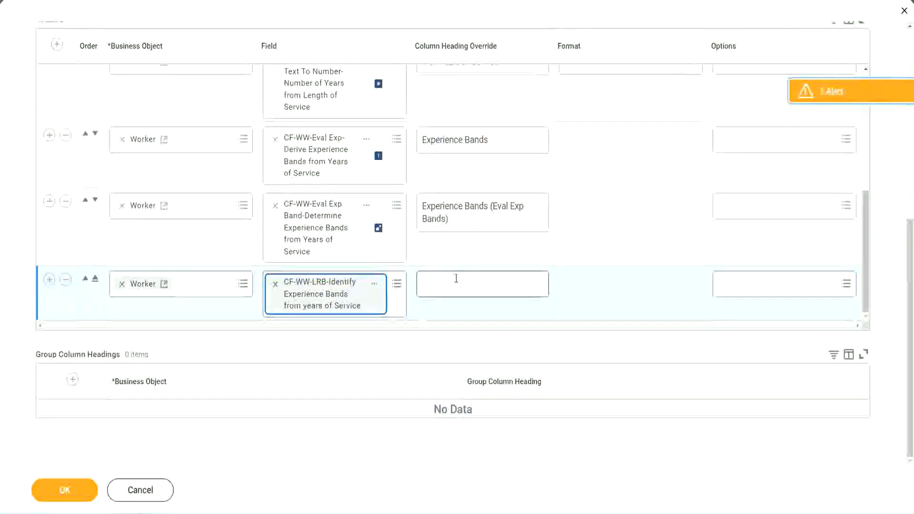
{"action": "type", "text": "Ex"}
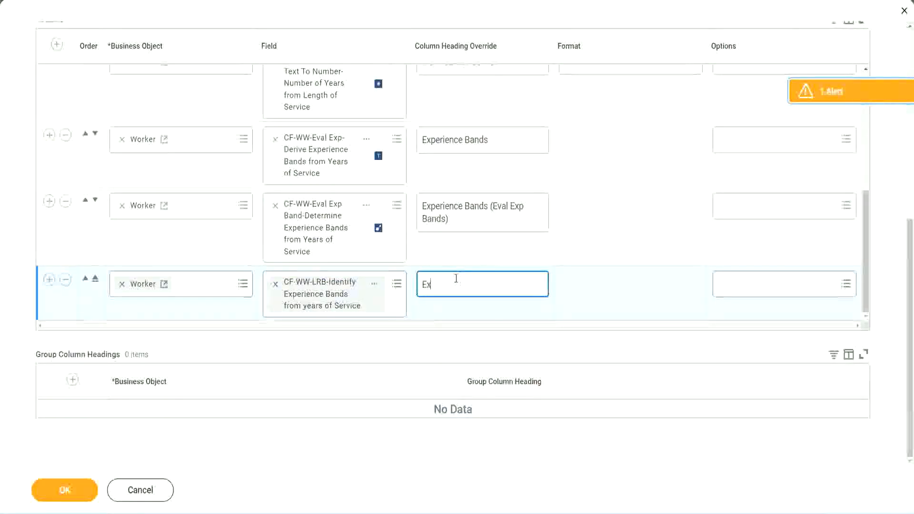
{"action": "type", "text": "perienc"}
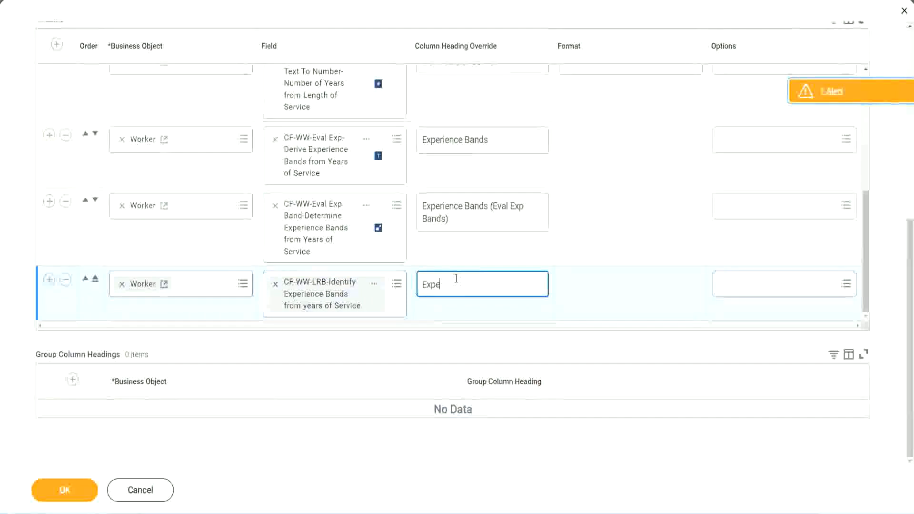
{"action": "key", "text": "BackSpace"}
{"action": "key", "text": "BackSpace"}
{"action": "key", "text": "BackSpace"}
{"action": "key", "text": "BackSpace"}
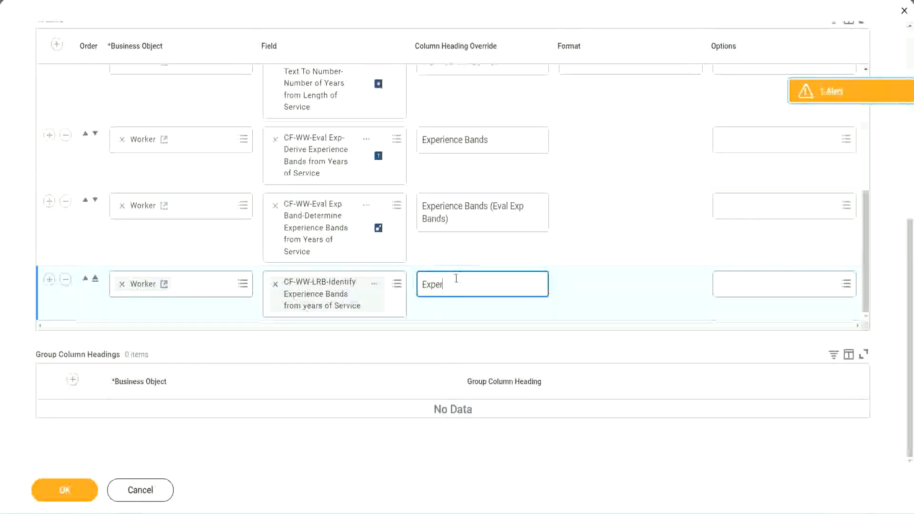
{"action": "type", "text": "ience Bands (LRB"}
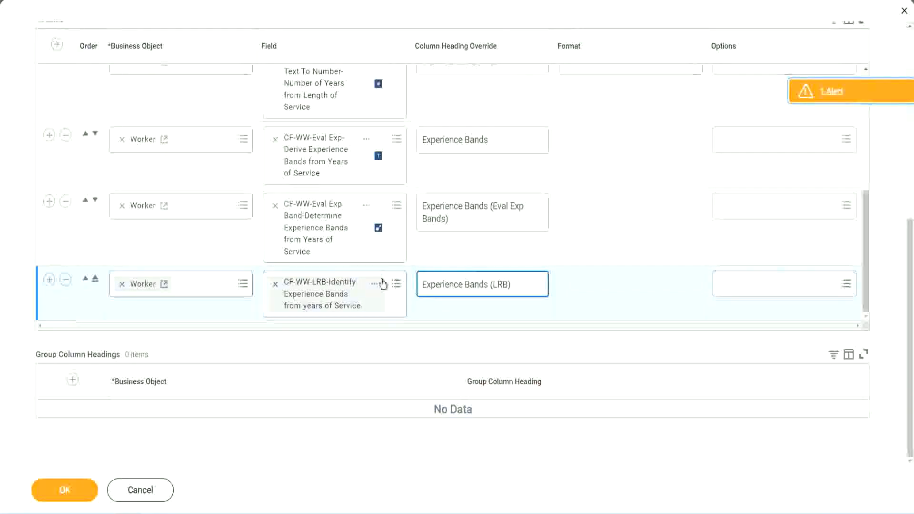
Save the report changes and run WW Employee Details with all worker type prompts left blank.
{"action": "left_click", "coordinate": [76, 495]}
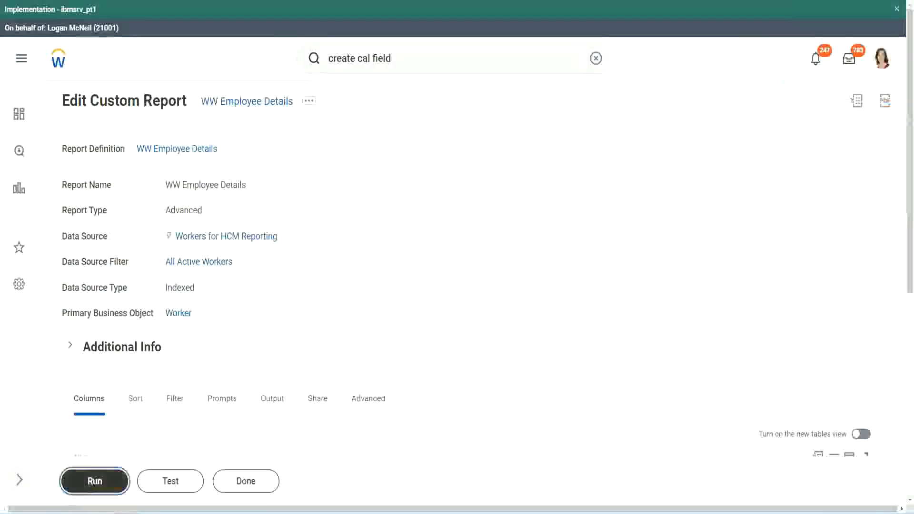
{"action": "left_click", "coordinate": [95, 481]}
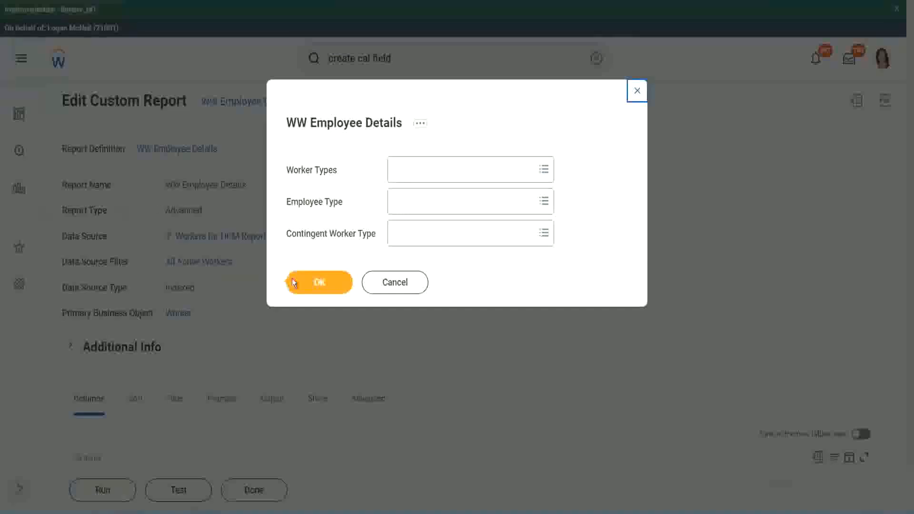
{"action": "left_click", "coordinate": [324, 284]}
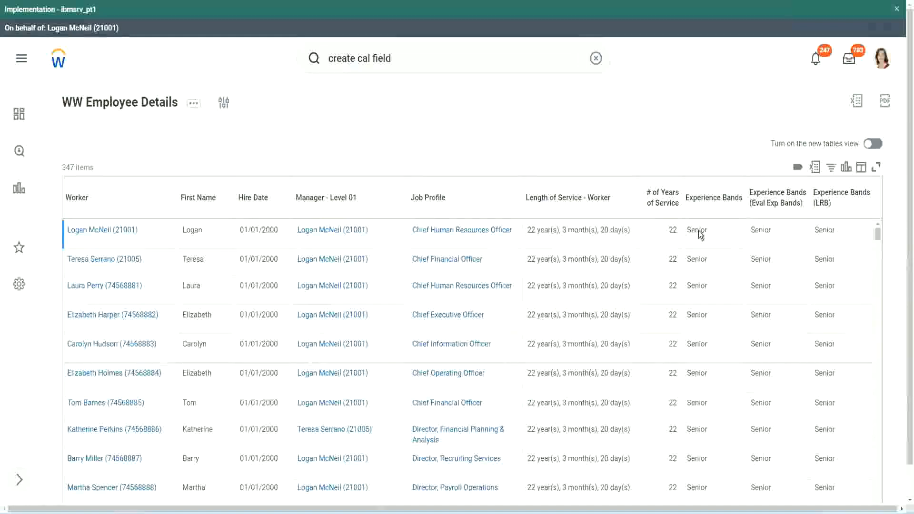
Compare the values of the three Experience Bands columns across the workers in the report output.
{"action": "double_click", "coordinate": [699, 231]}
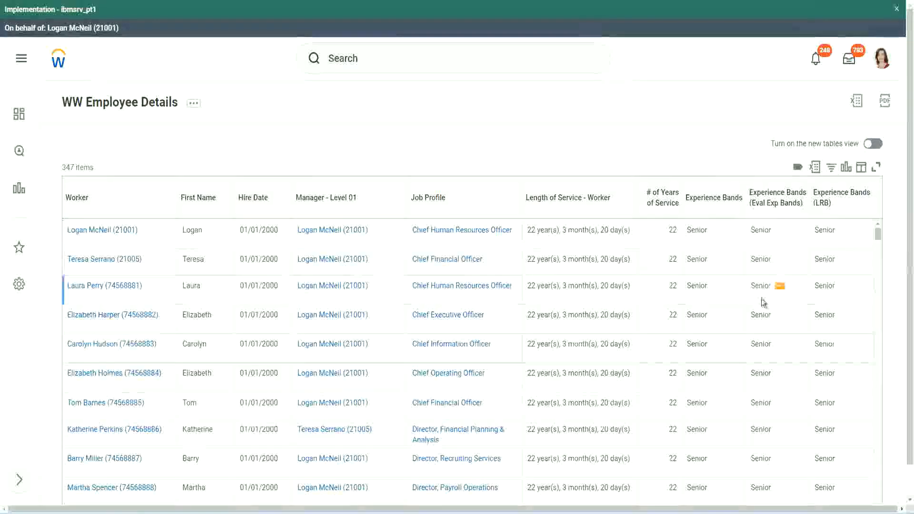
{"action": "scroll", "coordinate": [760, 299], "scroll_direction": "down", "scroll_amount": 5}
{"action": "scroll", "coordinate": [757, 314], "scroll_direction": "down", "scroll_amount": 5}
{"action": "scroll", "coordinate": [757, 322], "scroll_direction": "down", "scroll_amount": 3}
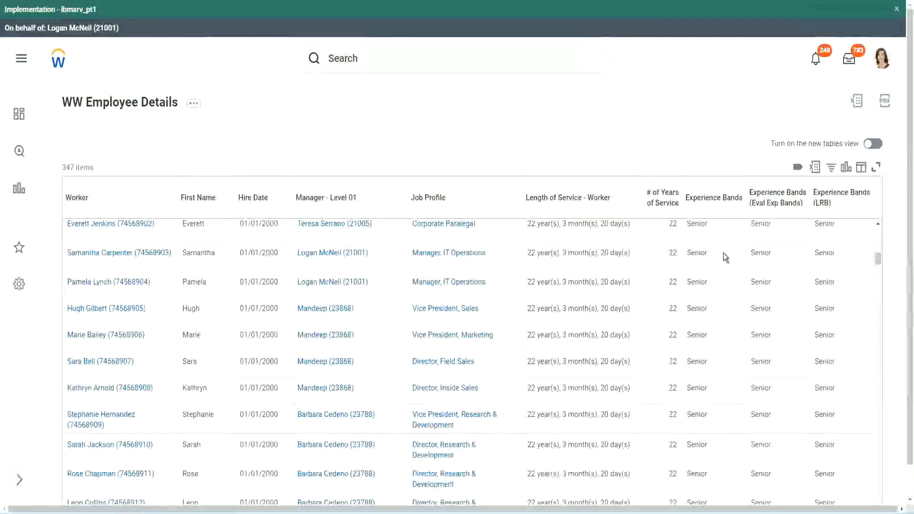
{"action": "scroll", "coordinate": [716, 386], "scroll_direction": "down", "scroll_amount": 3}
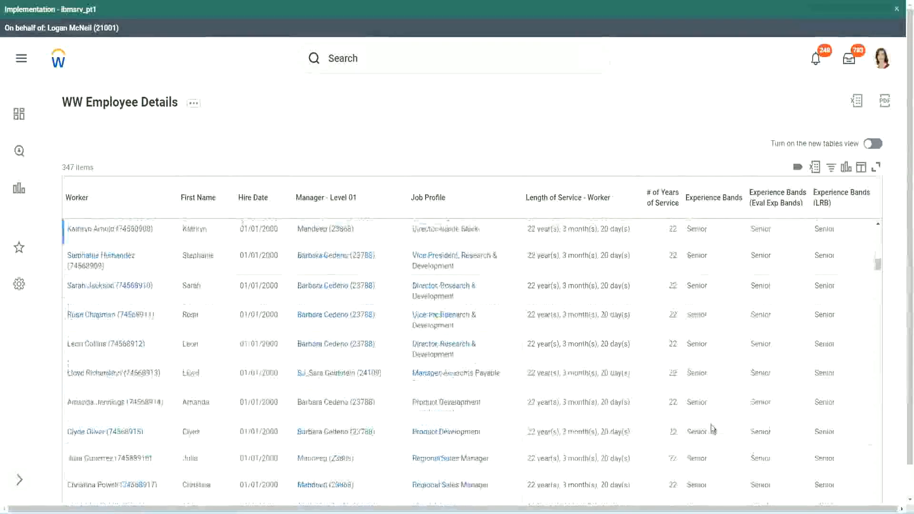
{"action": "scroll", "coordinate": [716, 342], "scroll_direction": "down", "scroll_amount": 1}
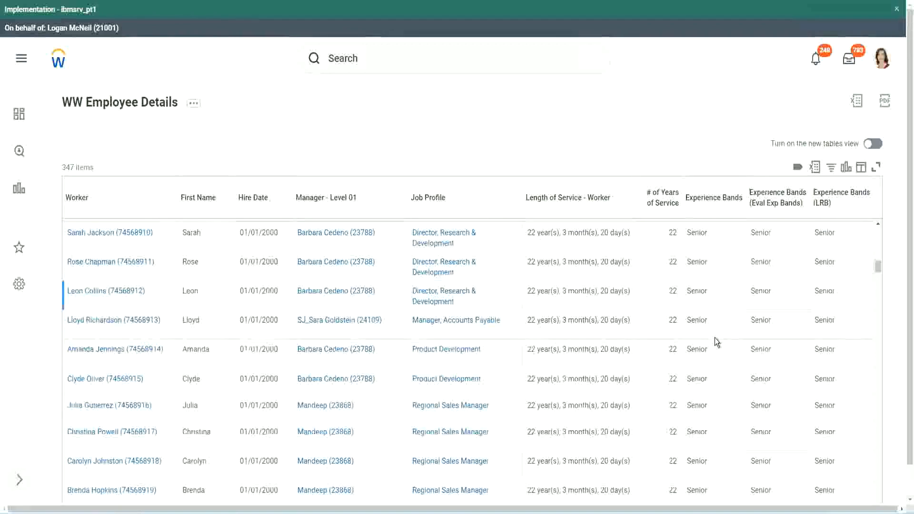